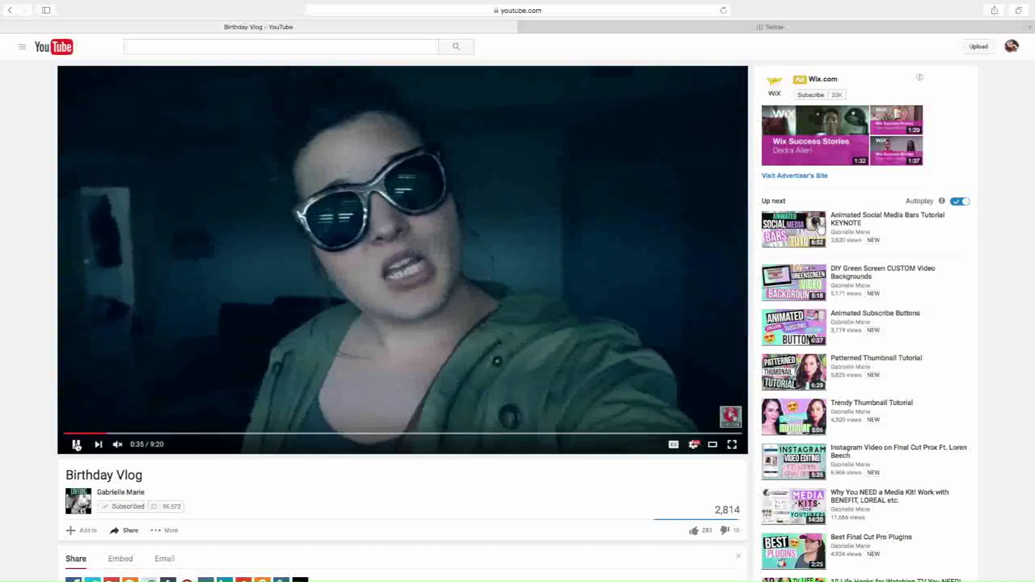
# Pause the YouTube video and capture a screenshot of the empty search bar on the Twitter page
pyautogui.click(76, 444)
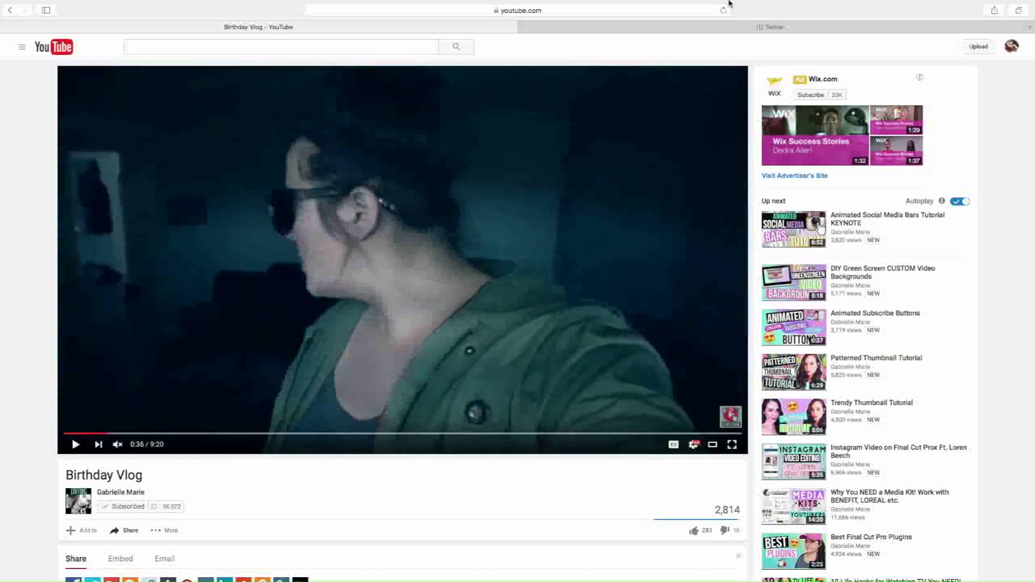
pyautogui.click(736, 28)
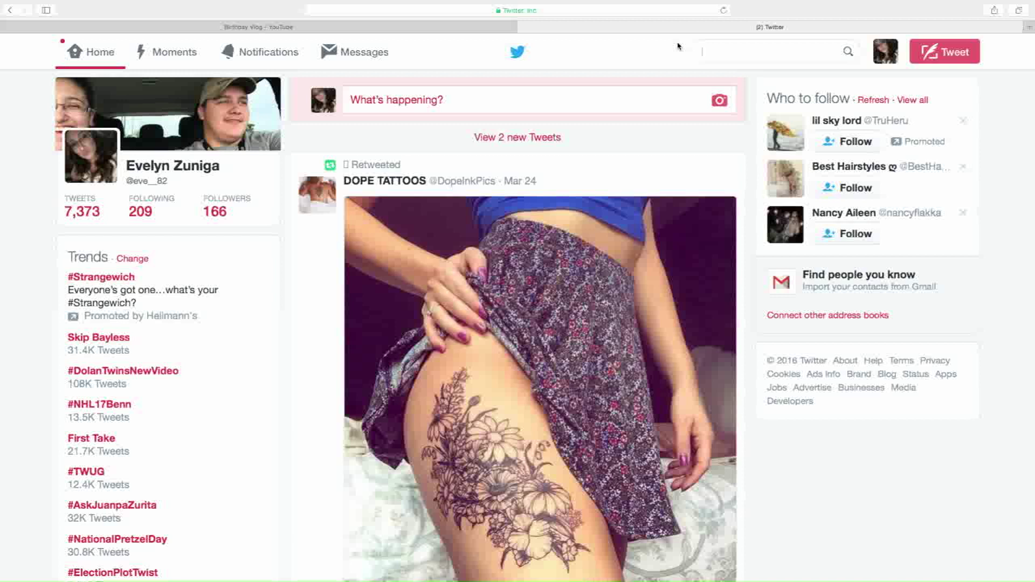
pyautogui.press('super+shift+4')
pyautogui.moveTo(683, 36); pyautogui.dragTo(867, 68)
# Open PicMonkey in a new browser tab and start a square design with a transparent canvas
pyautogui.click(1030, 27)
pyautogui.click(586, 10)
pyautogui.write('picmonkey')
pyautogui.press('Return')
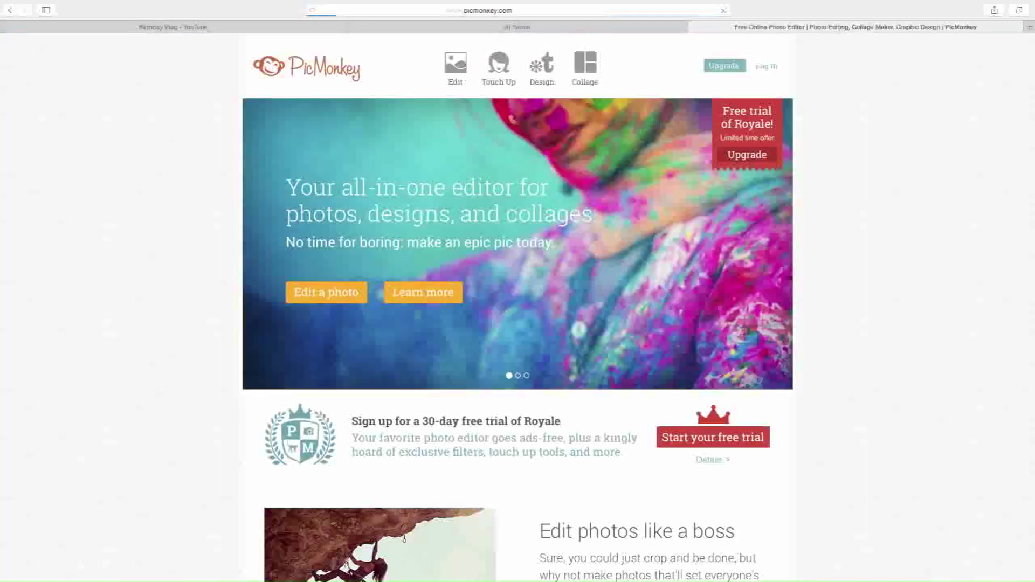
pyautogui.moveTo(547, 69)
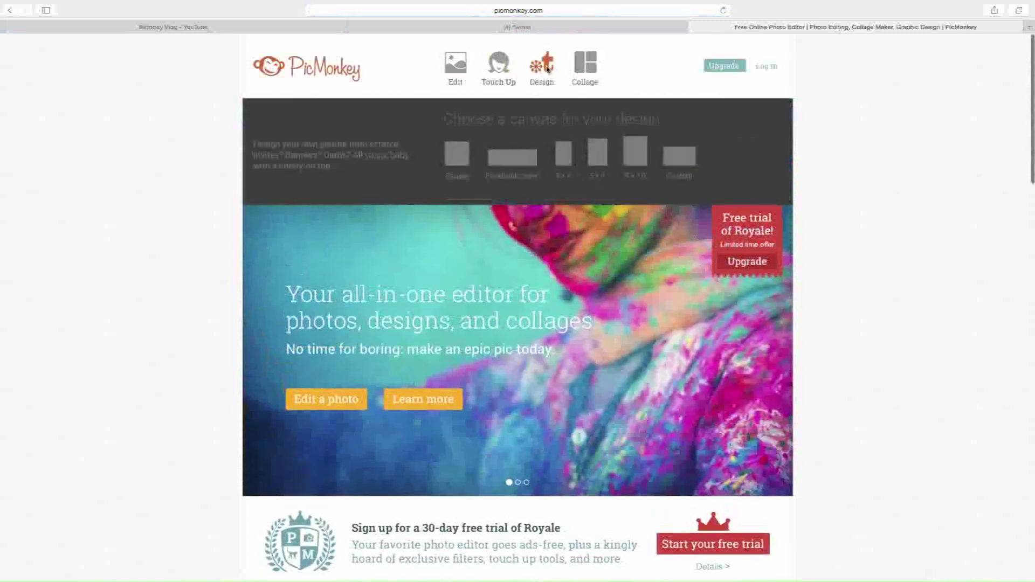
pyautogui.click(547, 69)
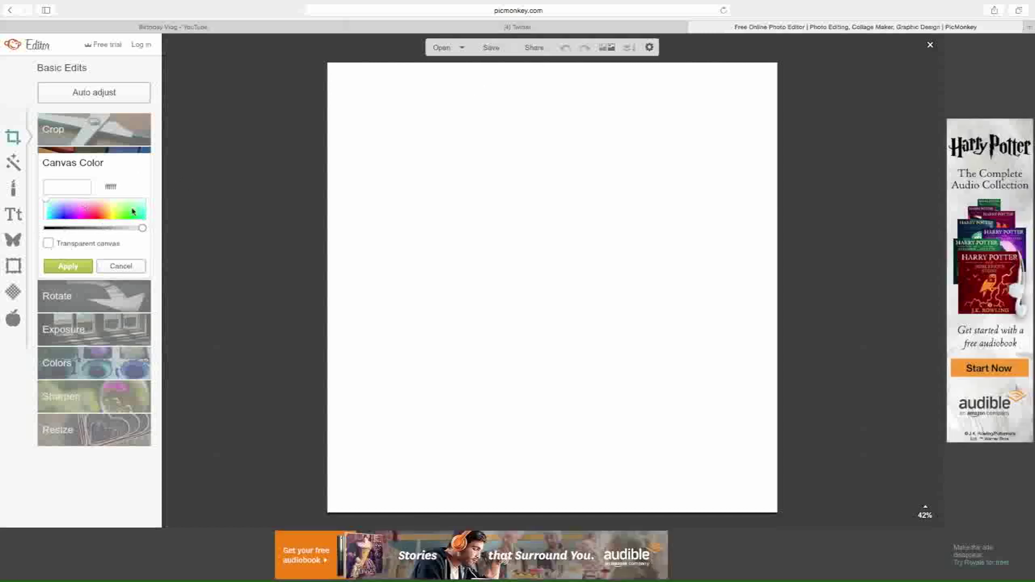
pyautogui.click(48, 243)
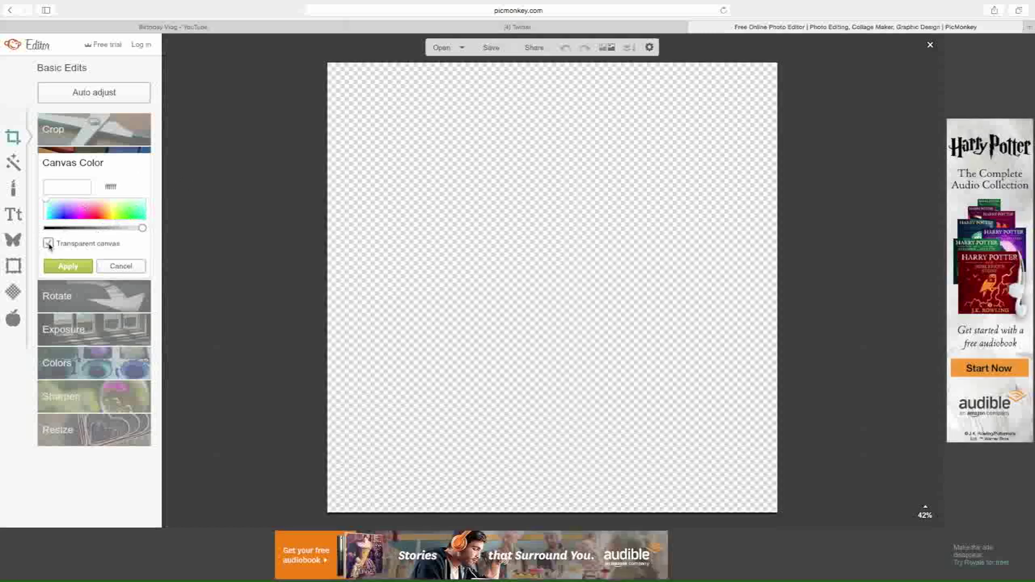
pyautogui.click(68, 266)
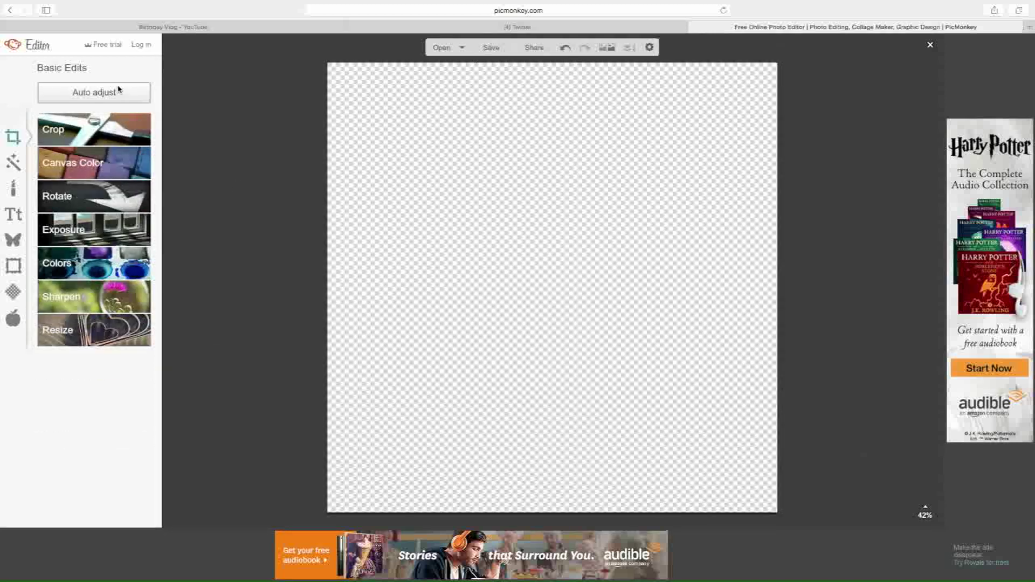
pyautogui.click(459, 52)
pyautogui.click(456, 68)
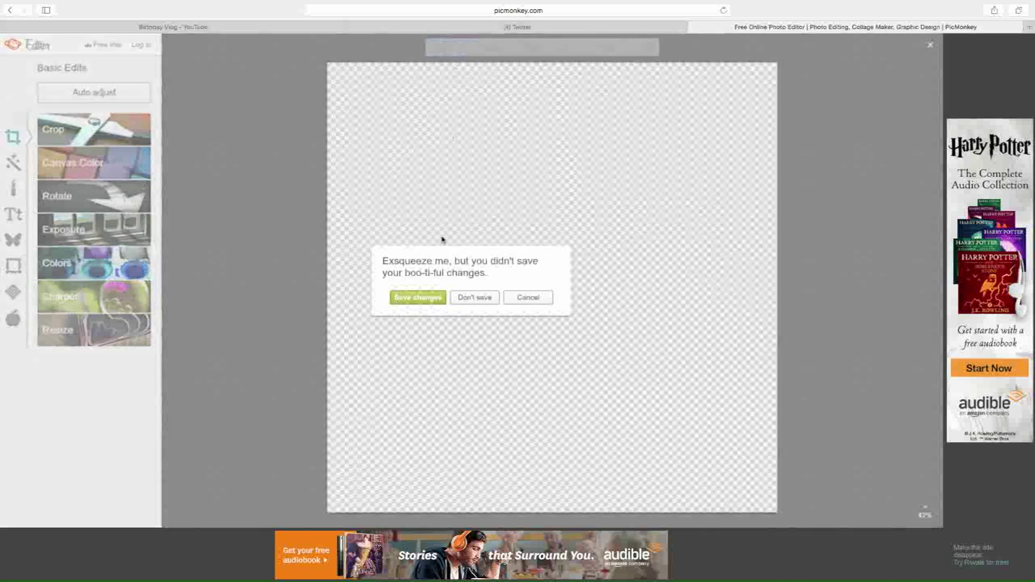
pyautogui.click(543, 301)
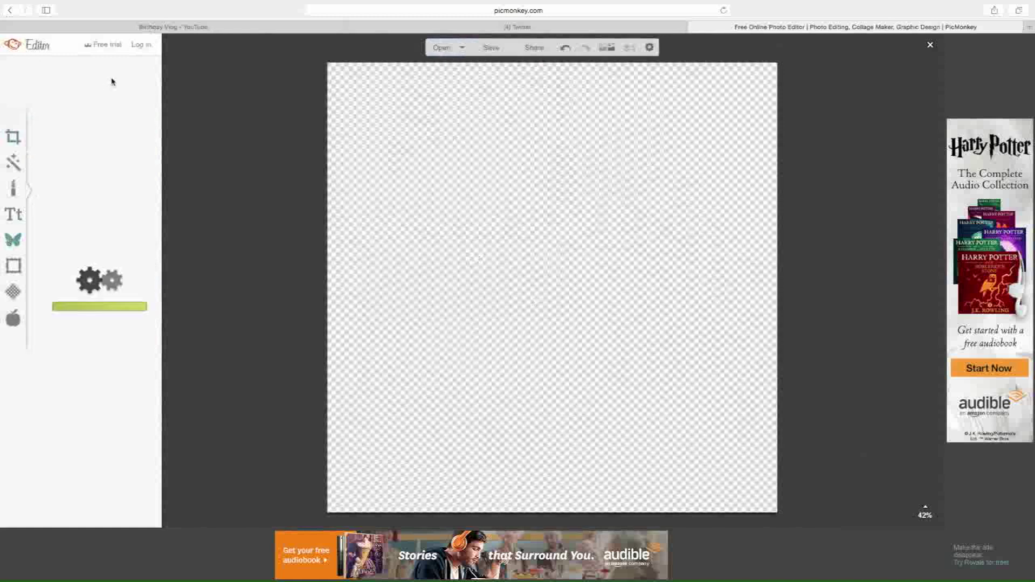
# Add the file Screen Shot 2016-04-26 at 3.42.26 PM as a custom overlay and enlarge it near the canvas center
pyautogui.click(93, 92)
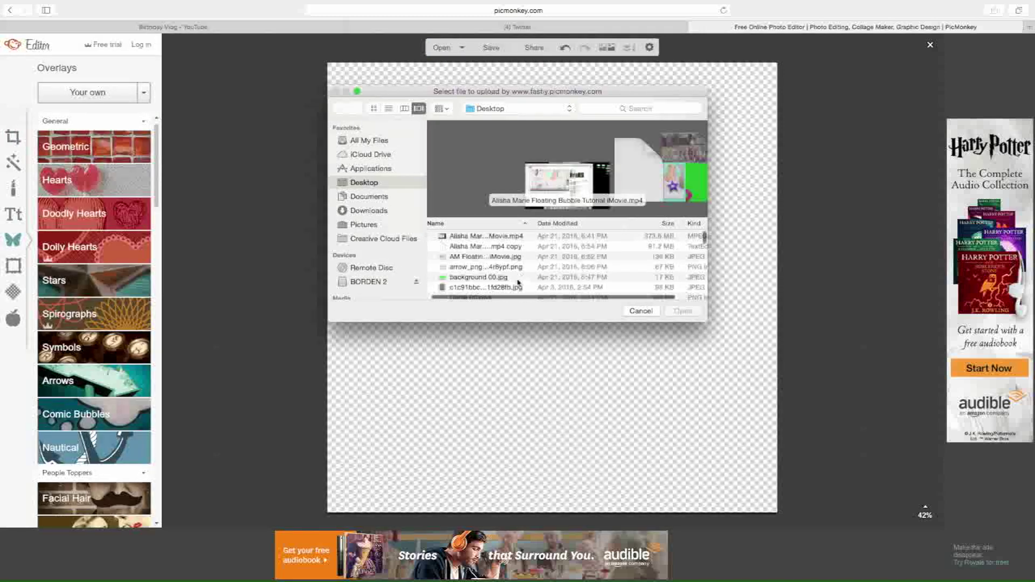
pyautogui.scroll(-3, 518, 242)
pyautogui.click(498, 251)
pyautogui.scroll(-3, 486, 272)
pyautogui.scroll(-8, 486, 275)
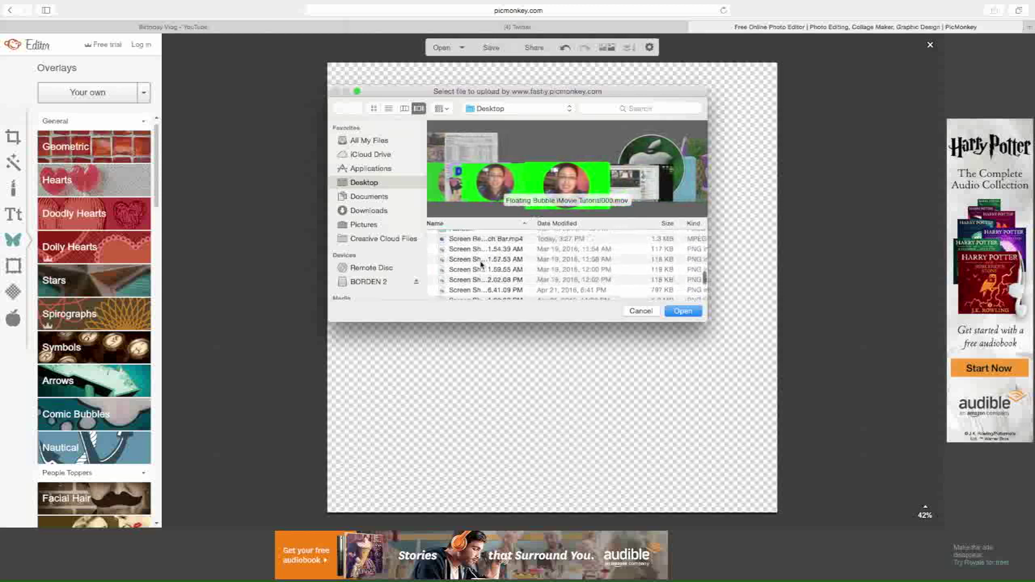
pyautogui.scroll(-1, 483, 277)
pyautogui.click(484, 262)
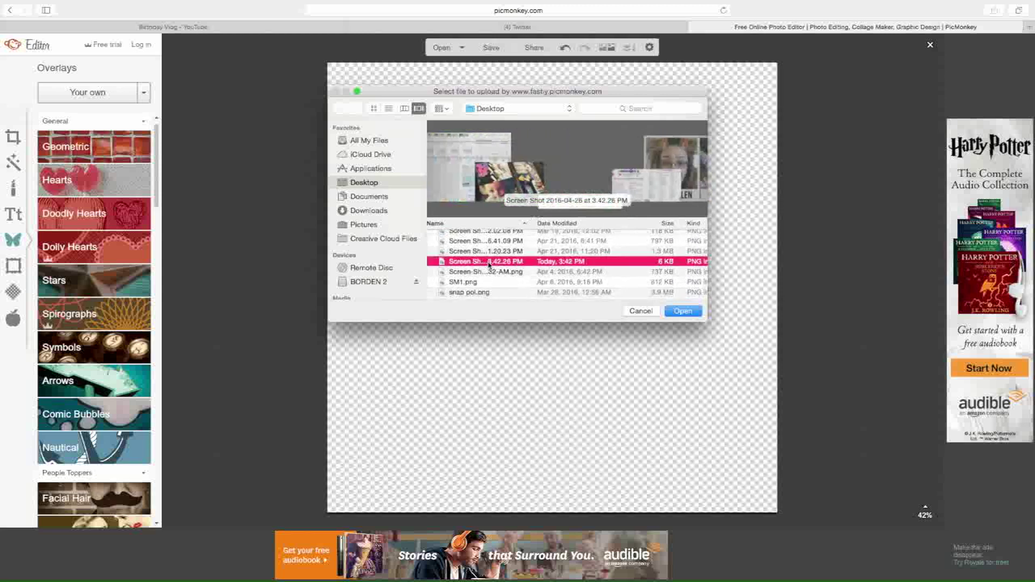
pyautogui.click(693, 312)
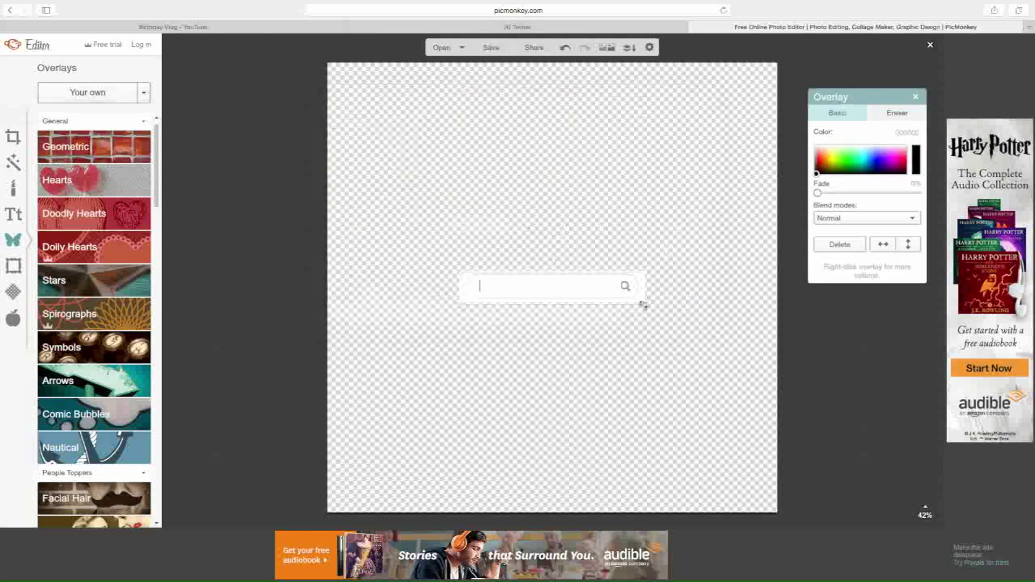
pyautogui.moveTo(664, 319); pyautogui.dragTo(758, 373)
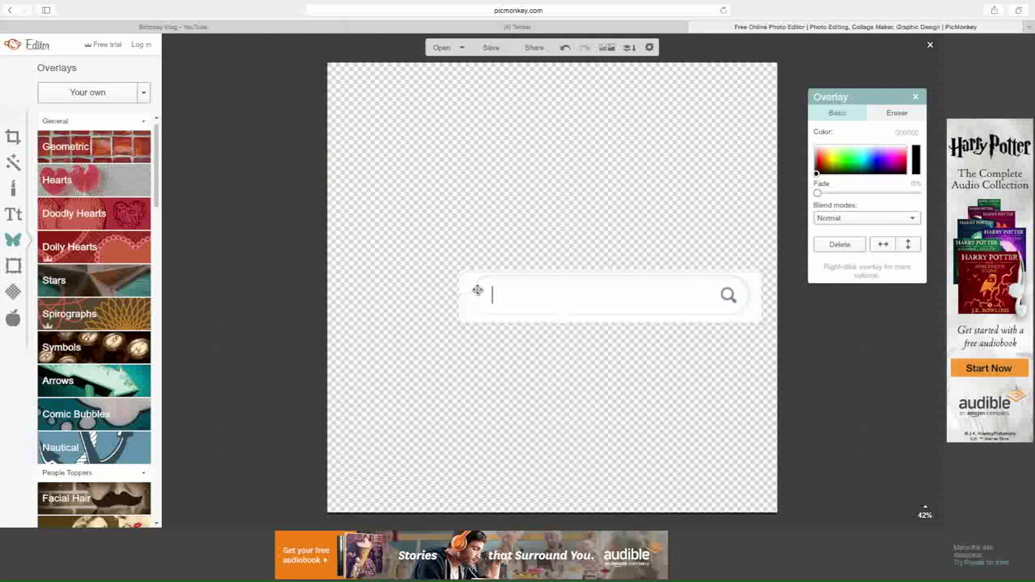
pyautogui.moveTo(504, 294); pyautogui.dragTo(453, 288)
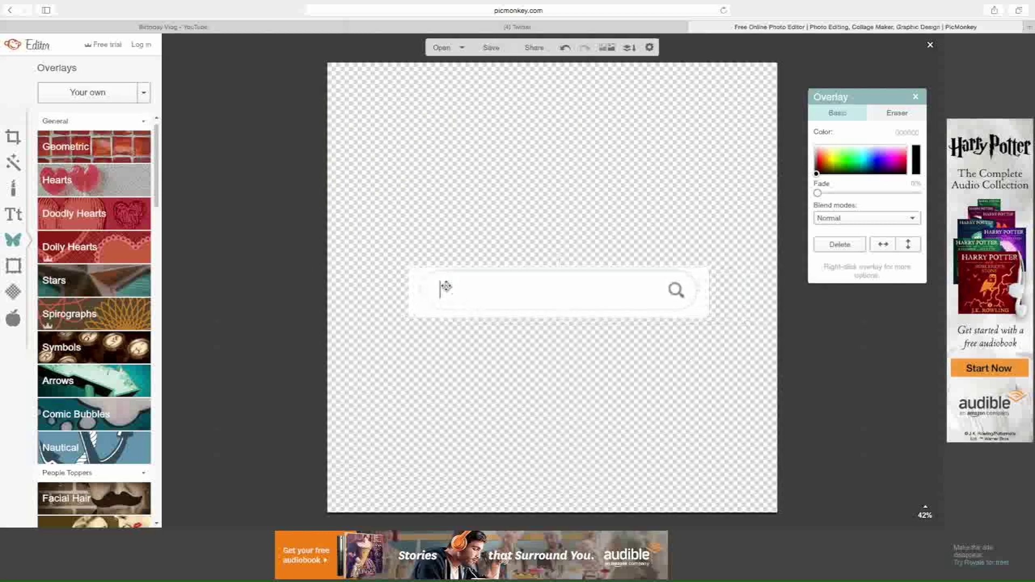
# Add a rounded rectangle from the Geometric overlays and place it over the text cursor in the search bar
pyautogui.click(110, 152)
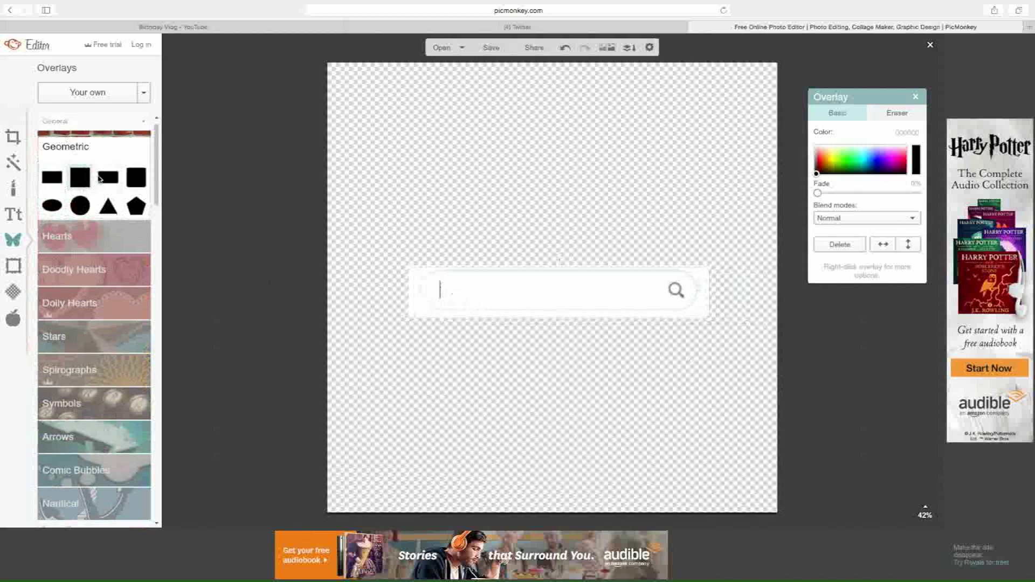
pyautogui.click(107, 182)
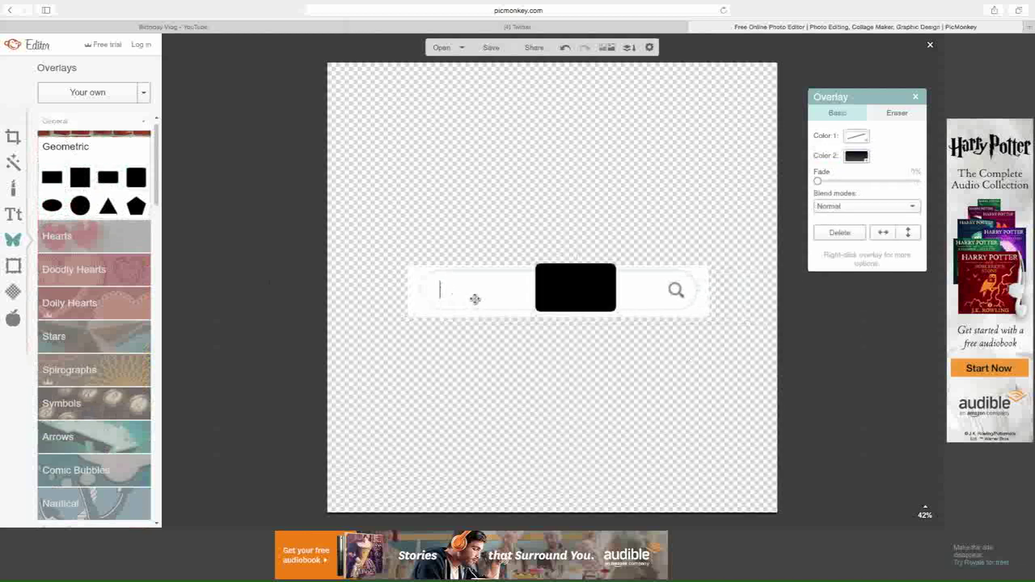
pyautogui.moveTo(573, 264); pyautogui.dragTo(460, 288)
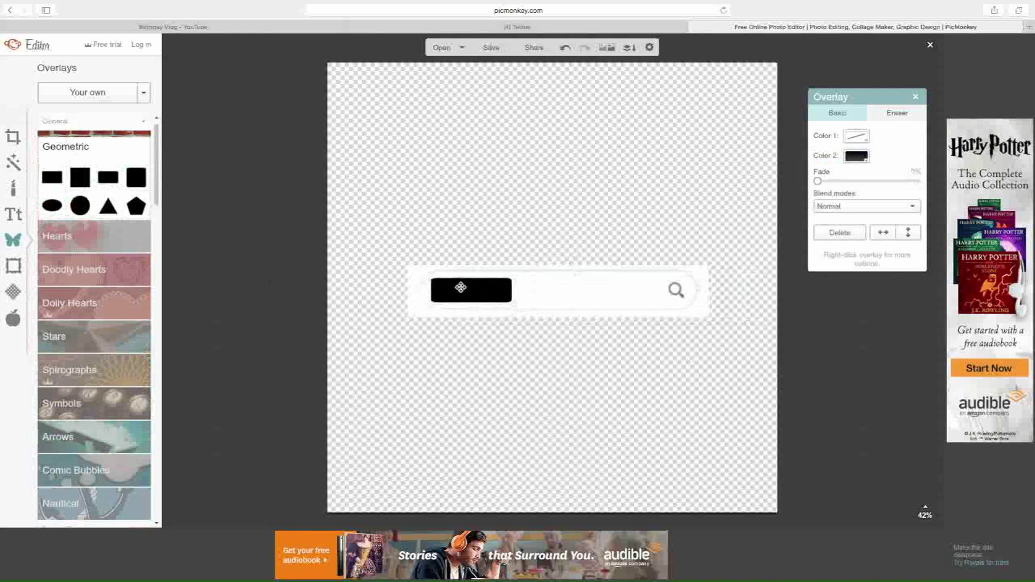
# Recolor the rounded rectangle with the white sampled from inside the search bar
pyautogui.click(856, 156)
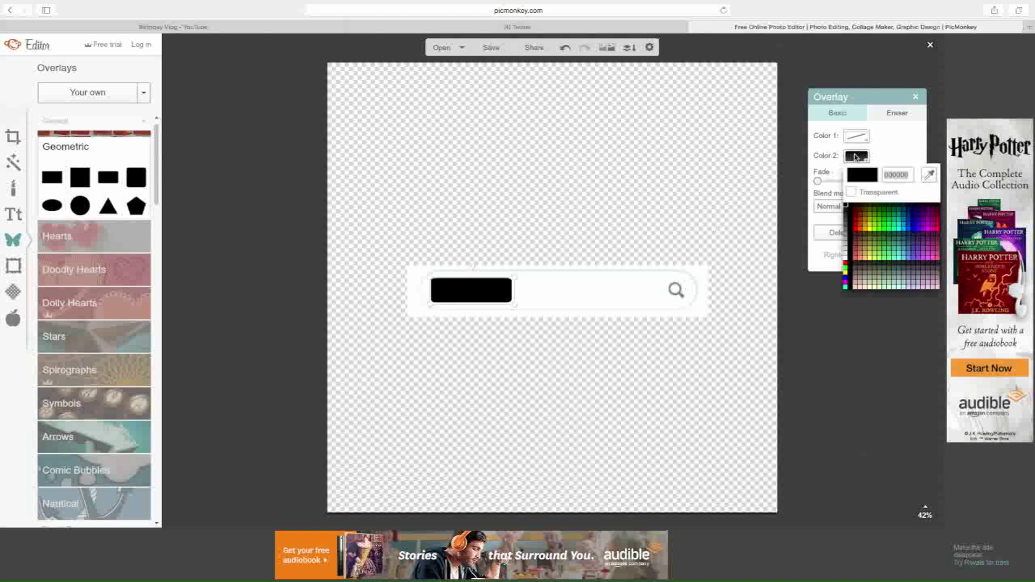
pyautogui.click(929, 175)
pyautogui.click(590, 280)
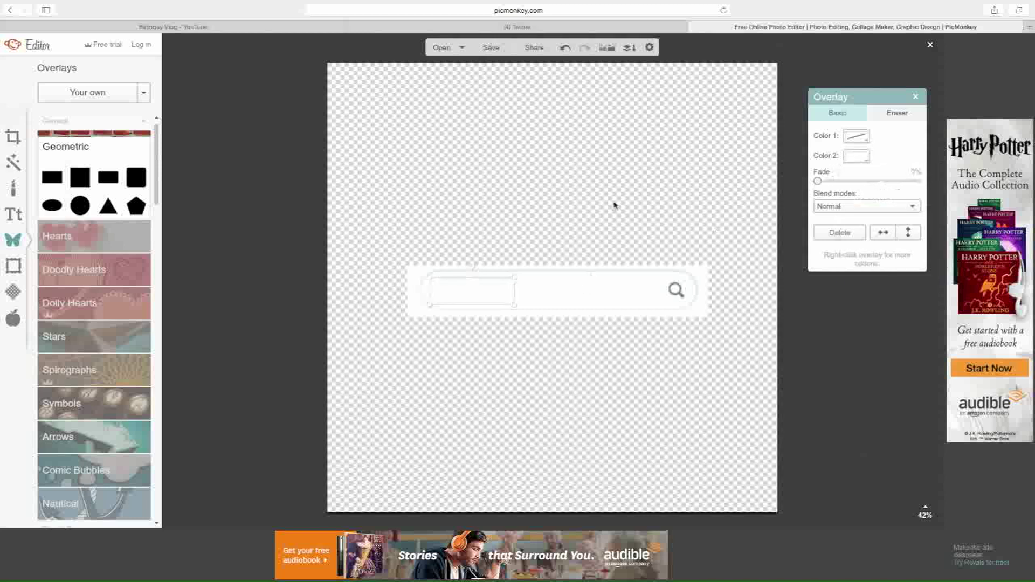
pyautogui.click(613, 196)
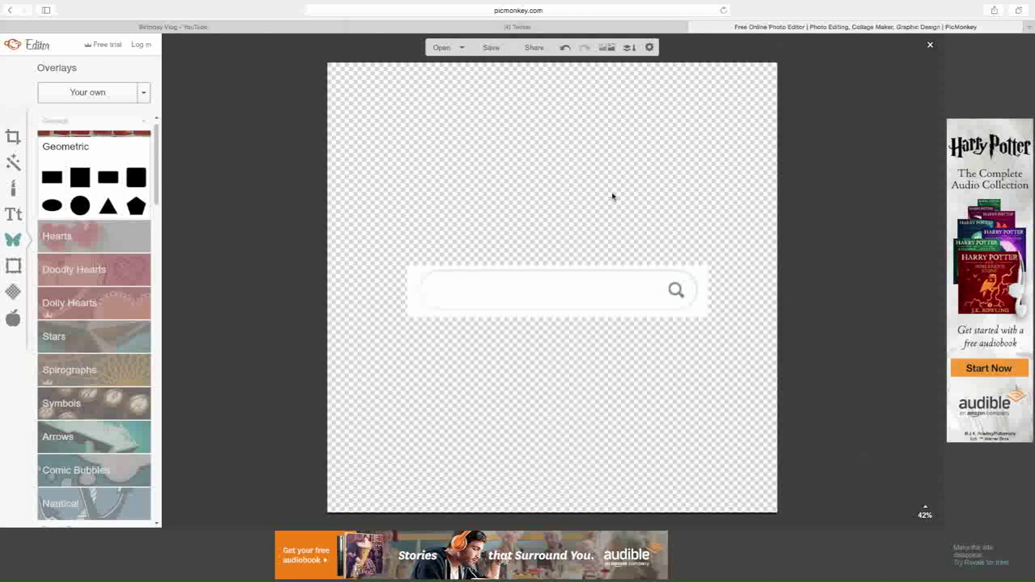
# Enlarge the search bar overlay and align it with the white rectangle so the text cursor is covered
pyautogui.click(471, 266)
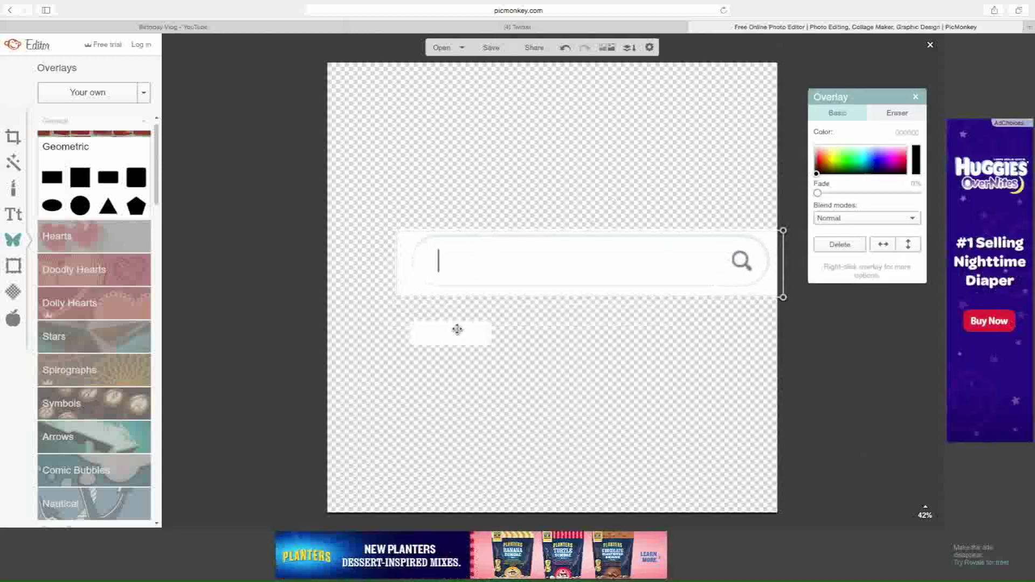
pyautogui.click(479, 265)
pyautogui.moveTo(478, 266); pyautogui.dragTo(466, 332)
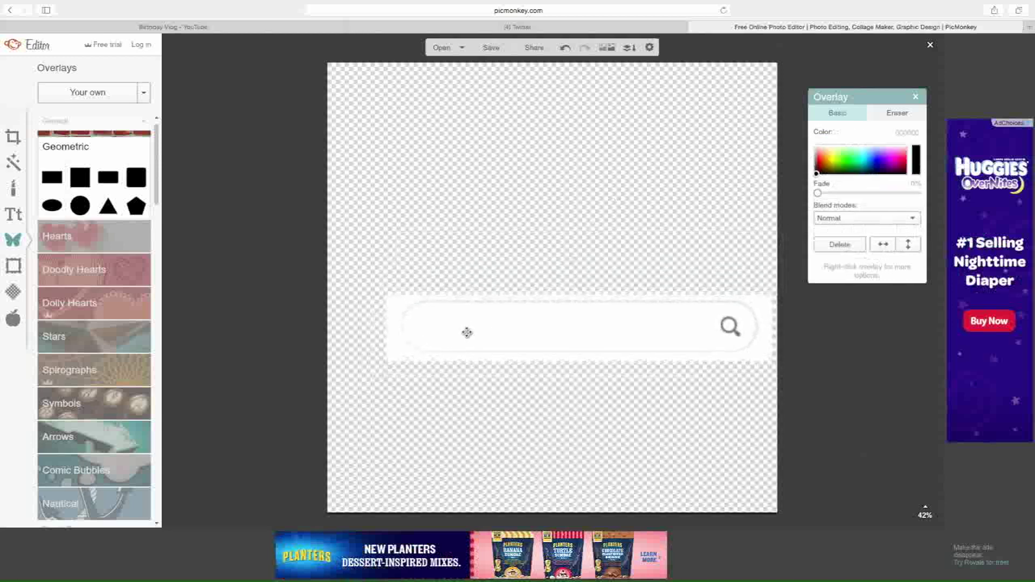
# Save the search bar image to the computer with the file name White
pyautogui.click(491, 47)
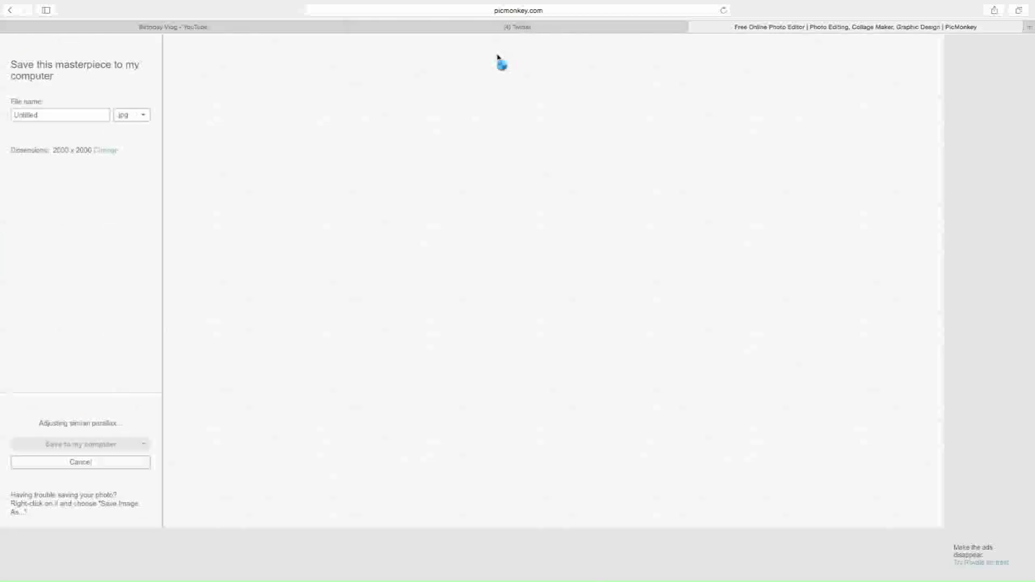
pyautogui.write('White')
pyautogui.click(75, 444)
pyautogui.click(608, 211)
# Switch to Keynote and insert the saved search bar image onto the green slide
pyautogui.moveTo(620, 558)
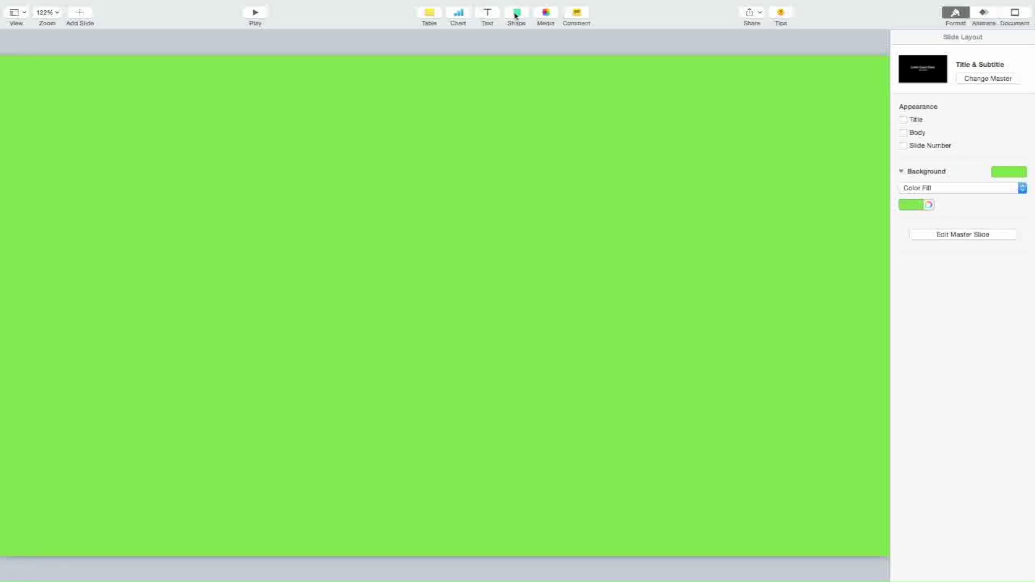
pyautogui.click(516, 14)
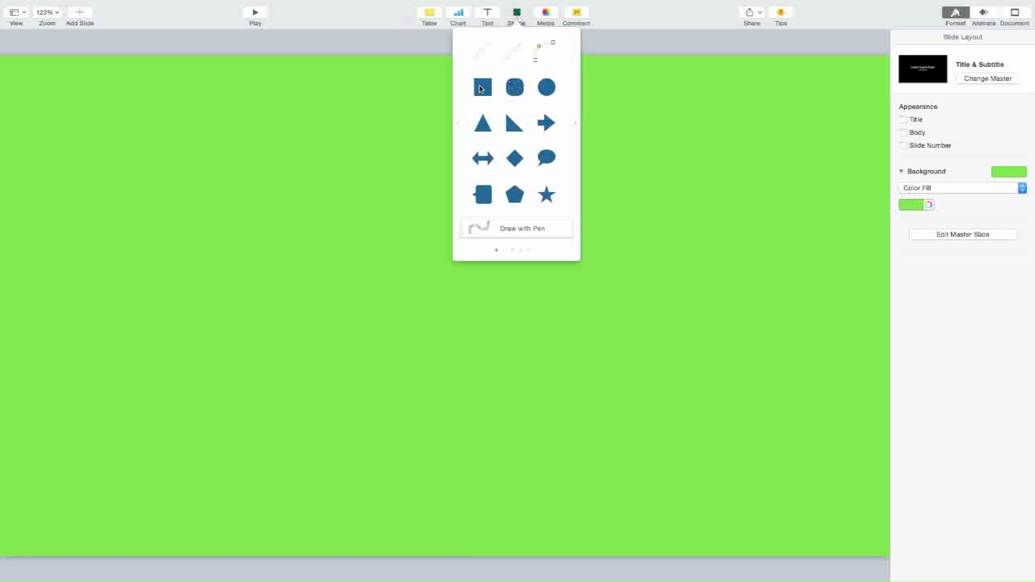
pyautogui.click(125, 5)
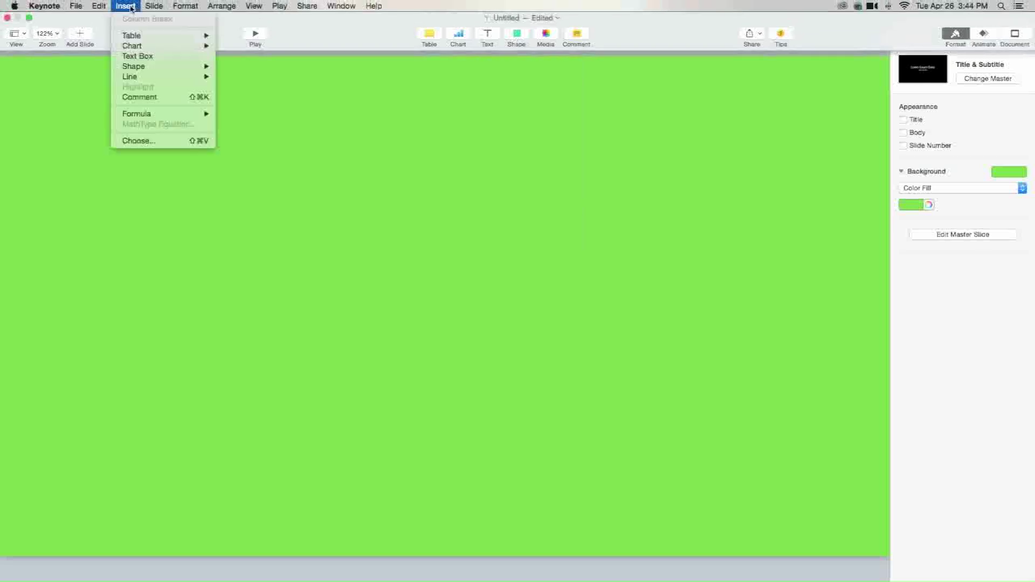
pyautogui.click(151, 142)
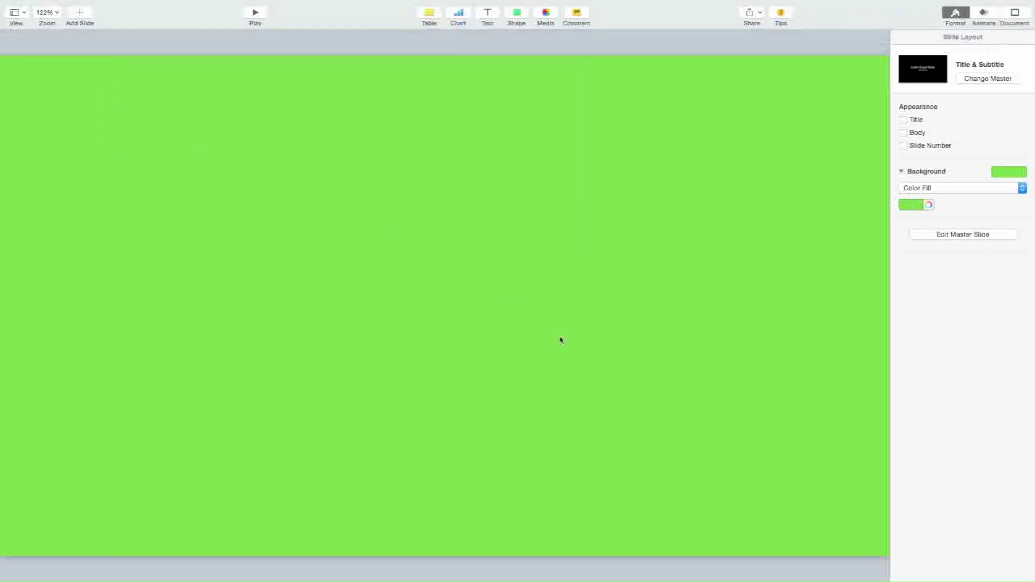
pyautogui.click(377, 130)
pyautogui.click(469, 208)
pyautogui.click(683, 244)
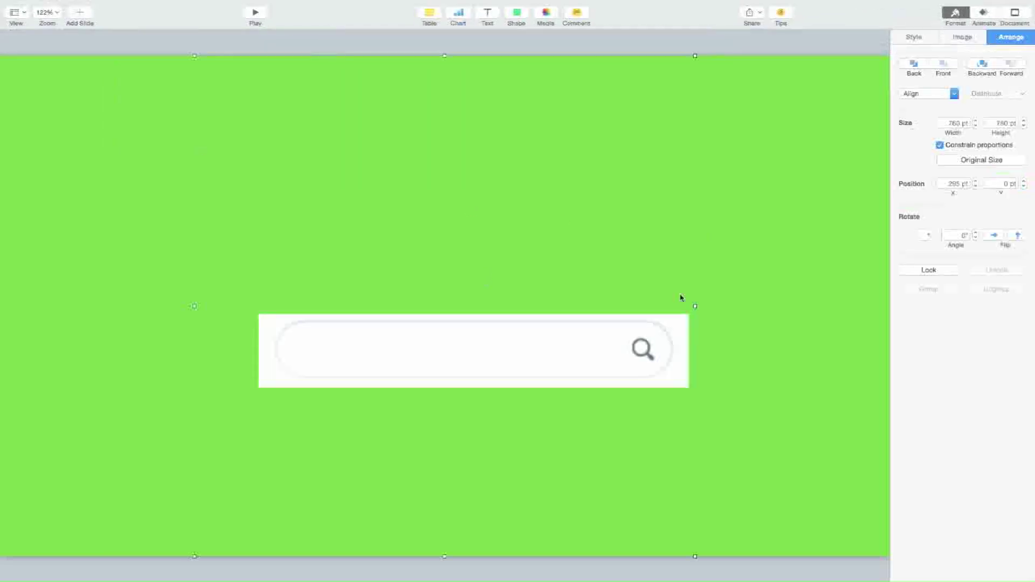
# Shrink the search bar image and place it at the lower middle of the slide
pyautogui.moveTo(695, 56); pyautogui.dragTo(553, 198)
pyautogui.moveTo(402, 445); pyautogui.dragTo(464, 477)
pyautogui.click(300, 40)
# Add a square, stretch it into a 1376 by 133 pt band across the lower slide, and send it behind the search bar
pyautogui.click(518, 16)
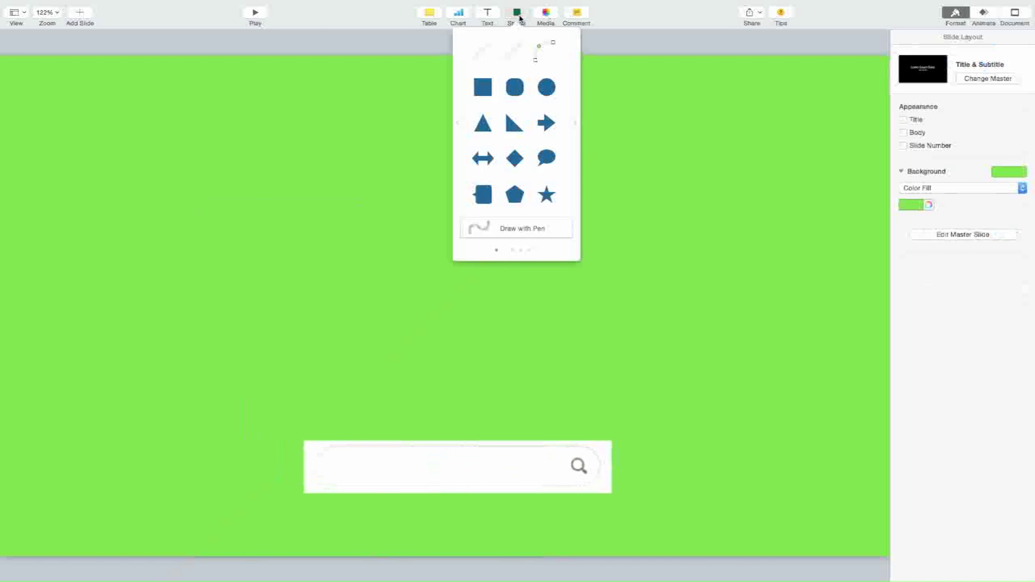
pyautogui.click(487, 91)
pyautogui.moveTo(445, 301); pyautogui.dragTo(9, 448)
pyautogui.moveTo(50, 481); pyautogui.dragTo(87, 503)
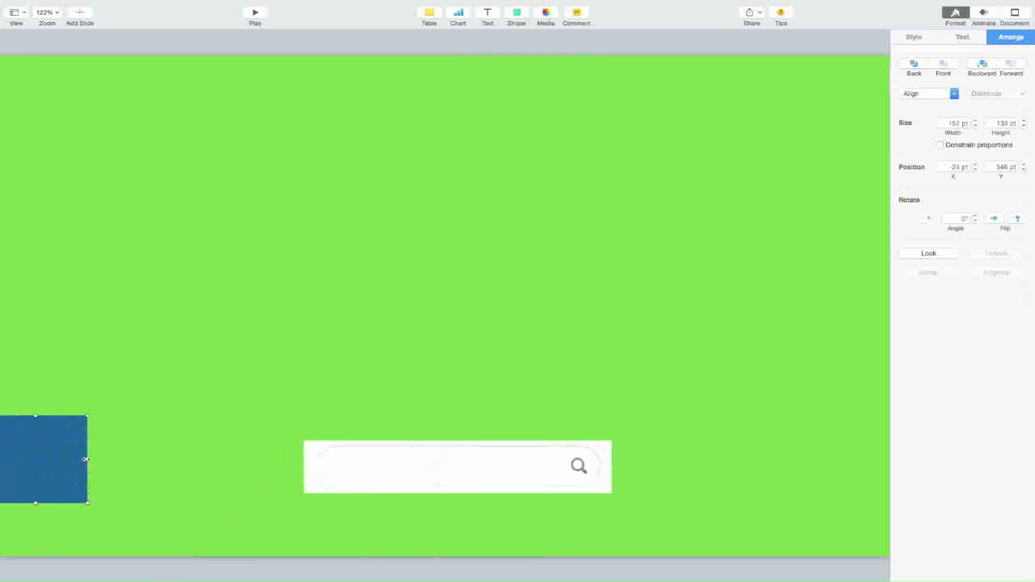
pyautogui.moveTo(85, 459); pyautogui.dragTo(893, 432)
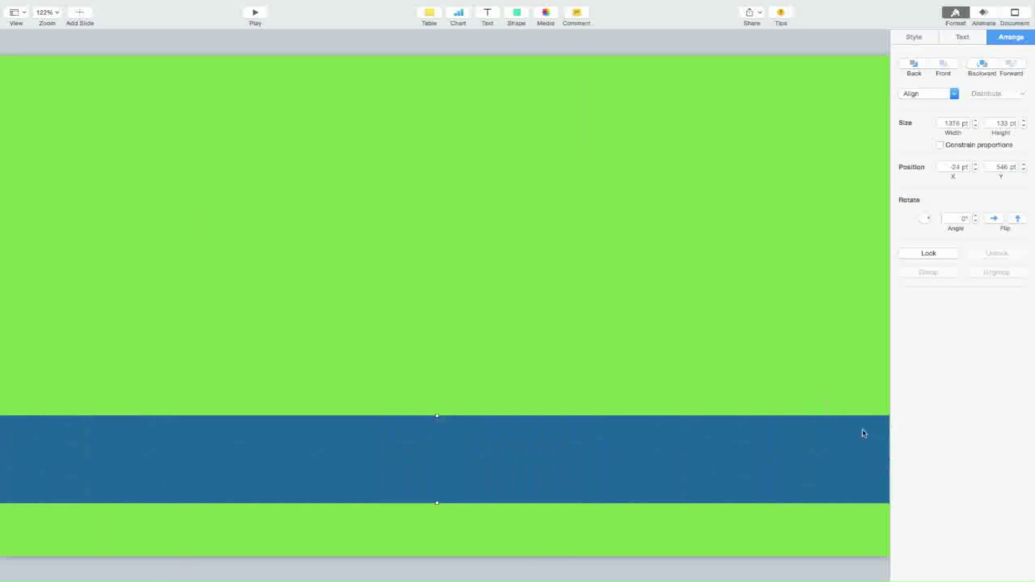
pyautogui.rightClick(701, 445)
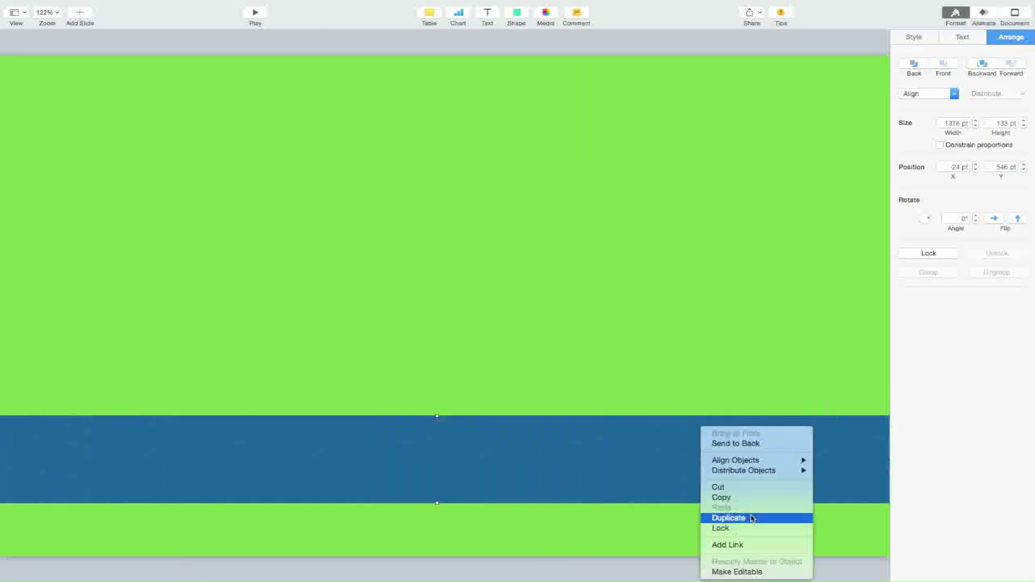
pyautogui.click(755, 443)
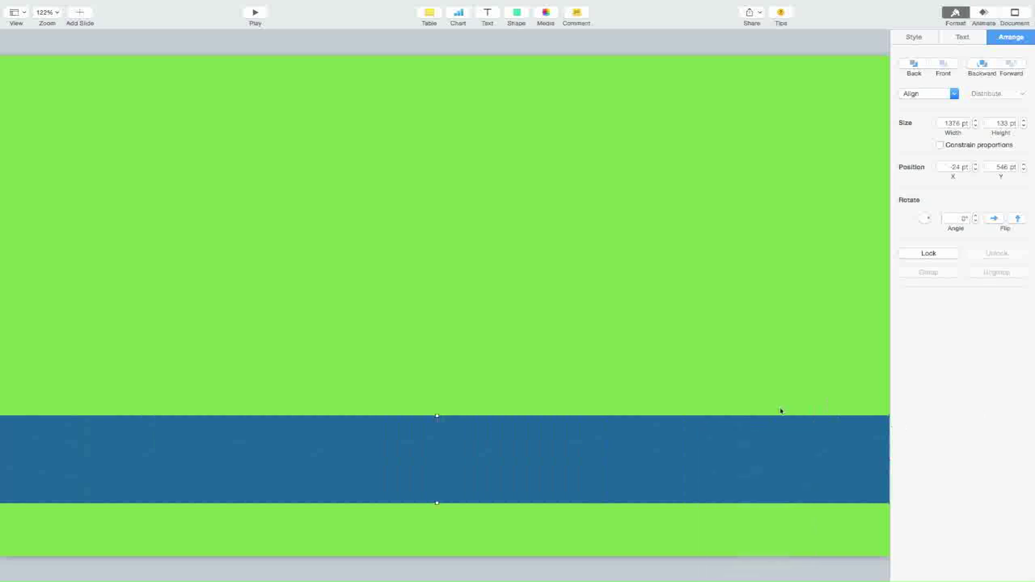
# Fill the band across the lower slide with solid white
pyautogui.click(922, 37)
pyautogui.click(997, 157)
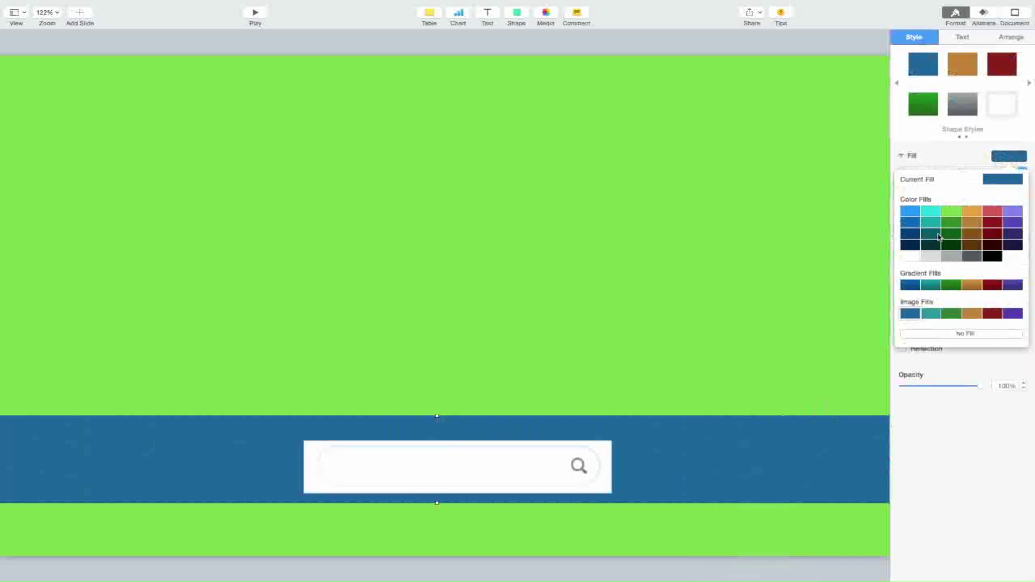
pyautogui.click(911, 259)
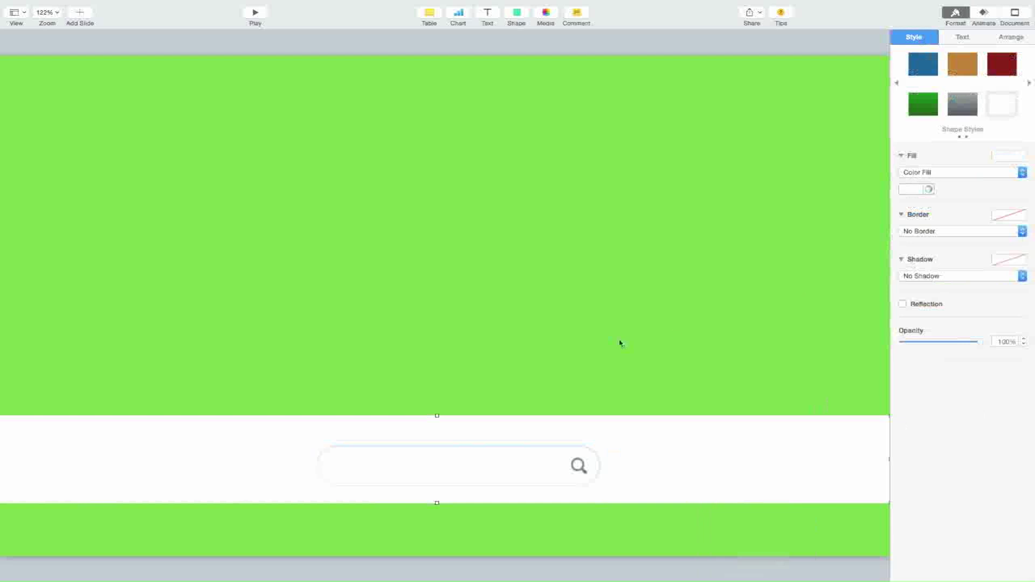
pyautogui.click(553, 349)
# Enlarge the search bar image slightly and centre it vertically within the white band
pyautogui.moveTo(546, 471)
pyautogui.mouseDown()
pyautogui.moveTo(527, 466)
pyautogui.moveTo(551, 471)
pyautogui.mouseUp()
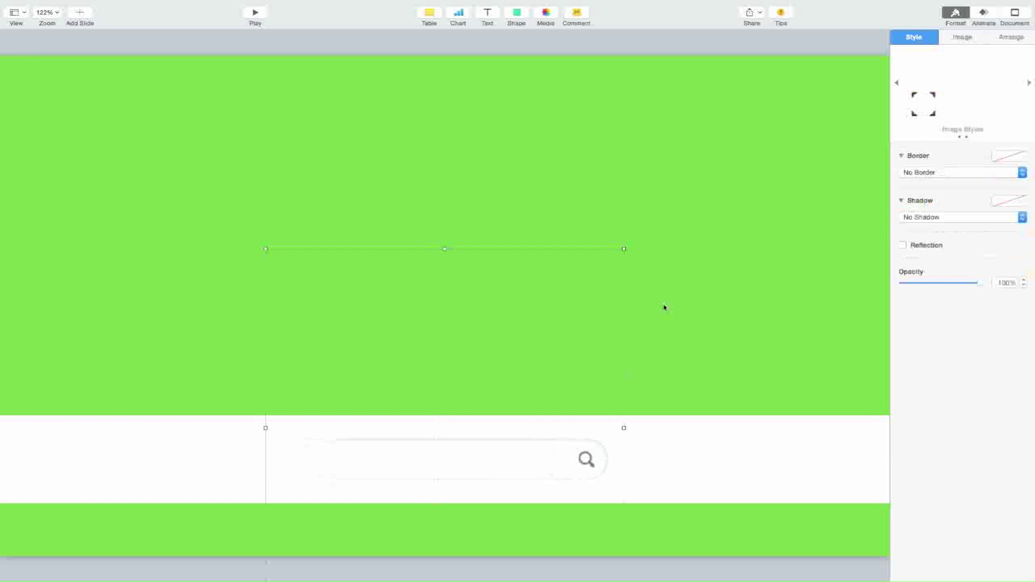
pyautogui.moveTo(622, 249); pyautogui.dragTo(662, 211)
pyautogui.moveTo(551, 462); pyautogui.dragTo(534, 478)
pyautogui.click(764, 339)
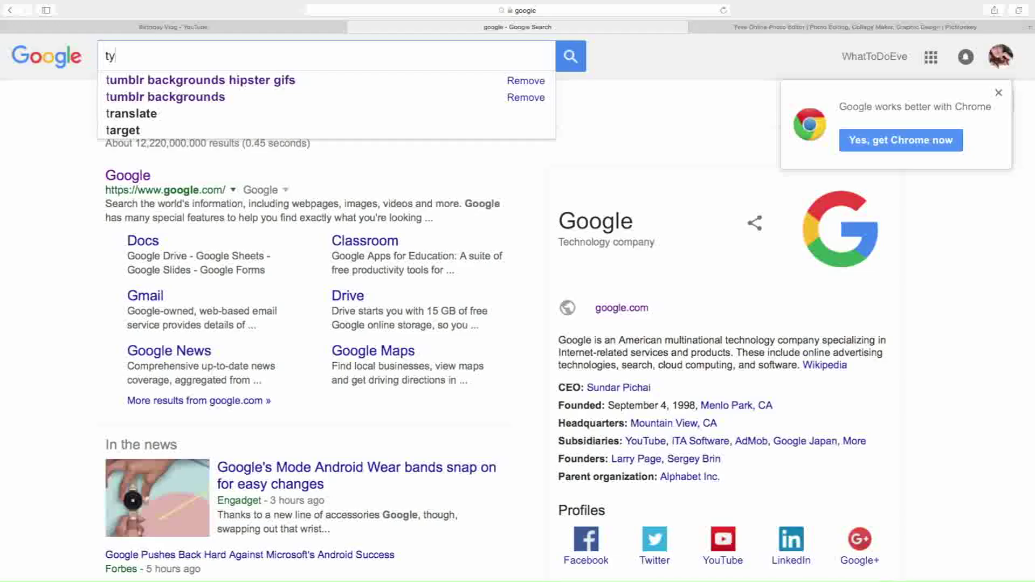
# Switch to the browser and search Google Images for "typing cursor png"
pyautogui.write('pi')
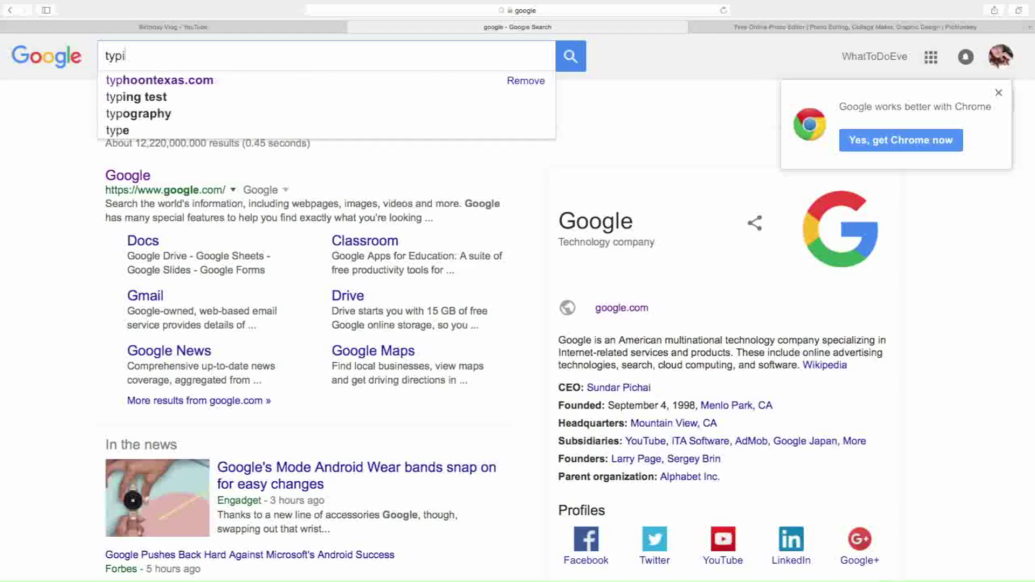
pyautogui.write('ng crus')
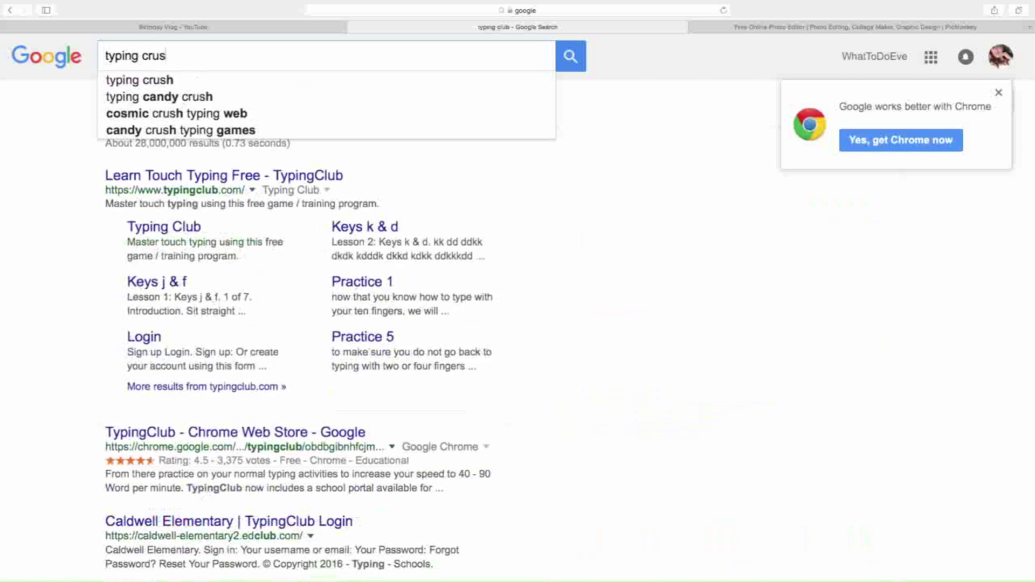
pyautogui.write('er png')
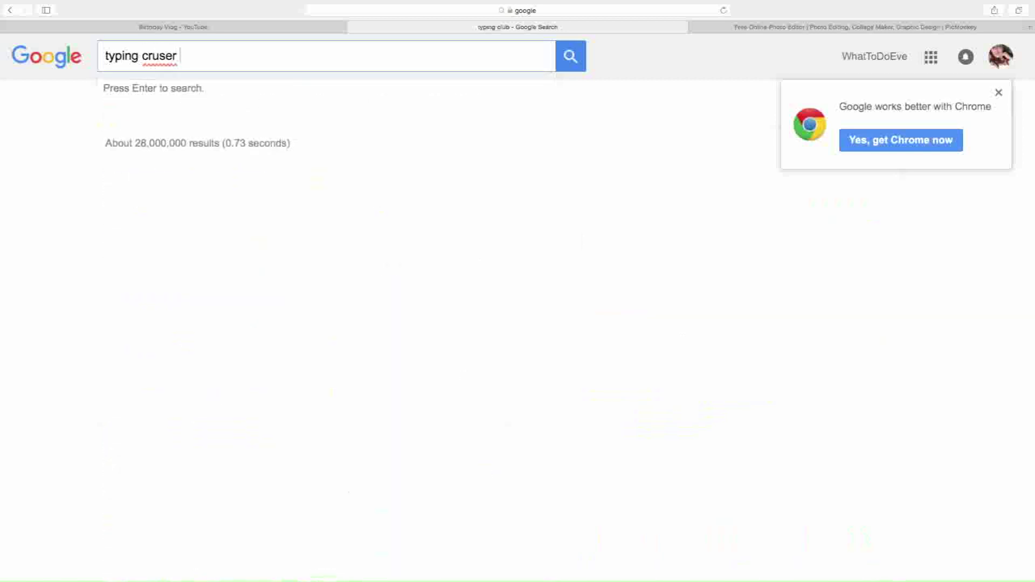
pyautogui.press('Return')
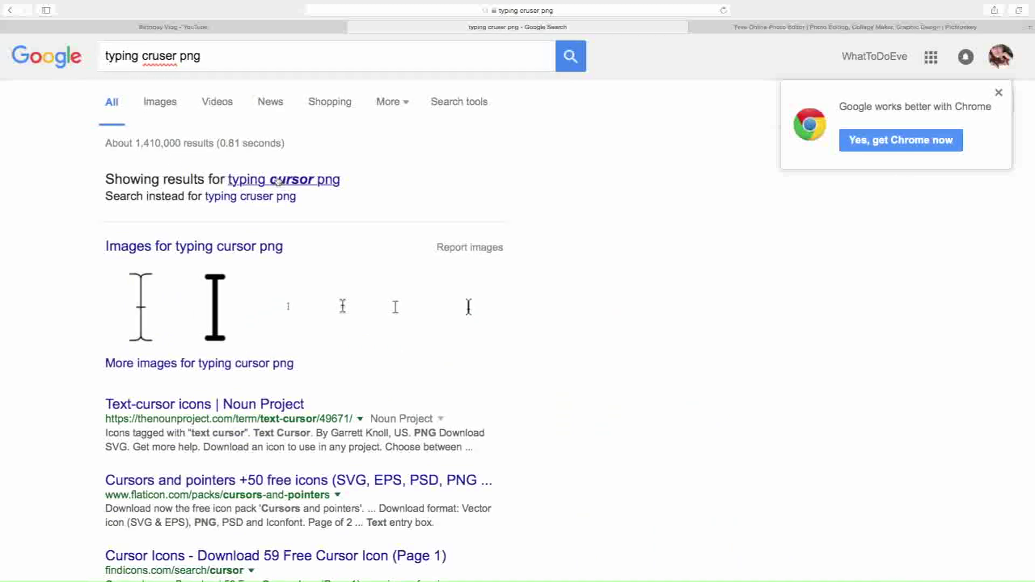
pyautogui.click(278, 181)
pyautogui.click(166, 103)
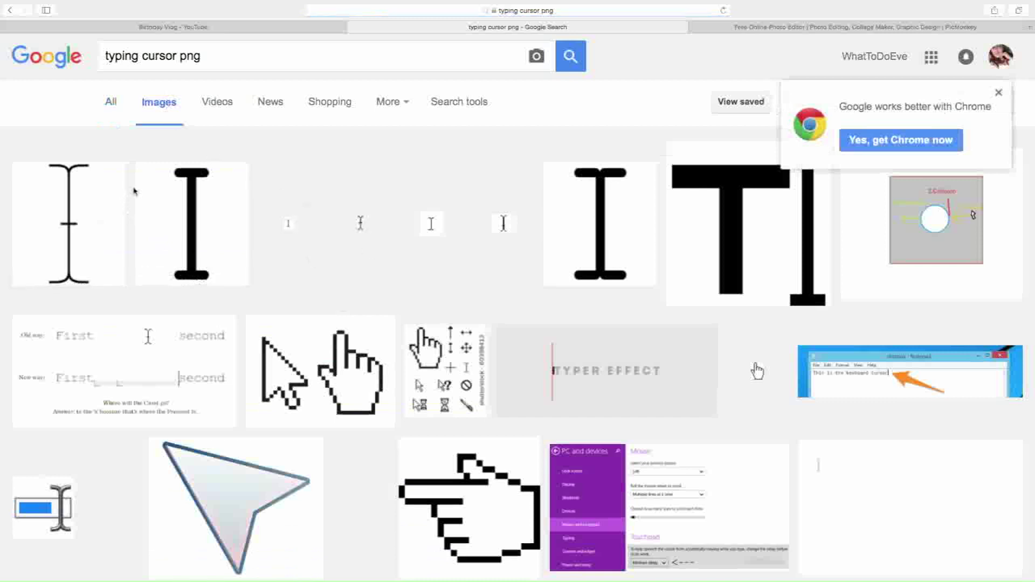
# Preview the small 32 × 32 text-select cursor image from superuser.com and check the options for saving it
pyautogui.click(434, 223)
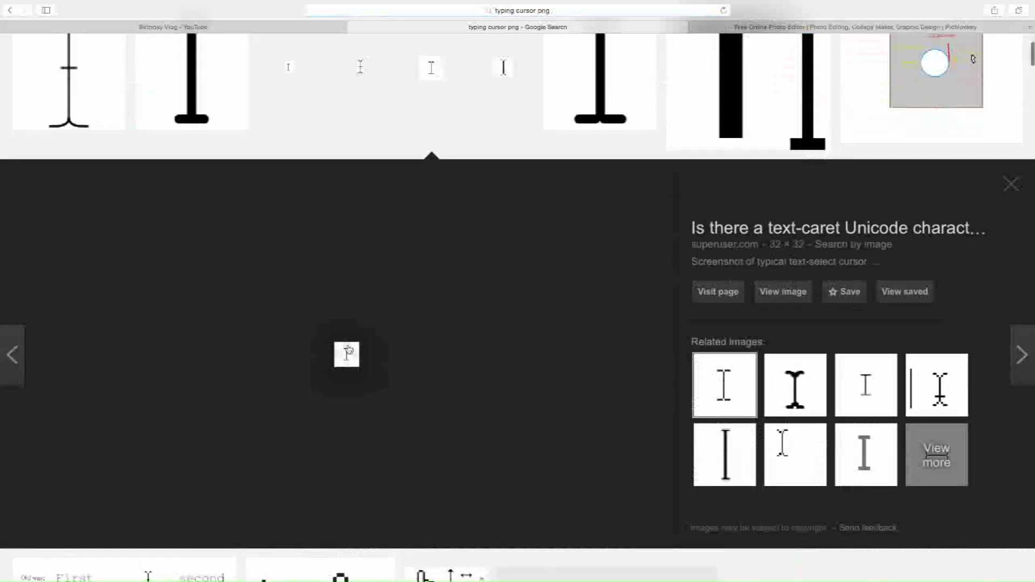
pyautogui.rightClick(353, 359)
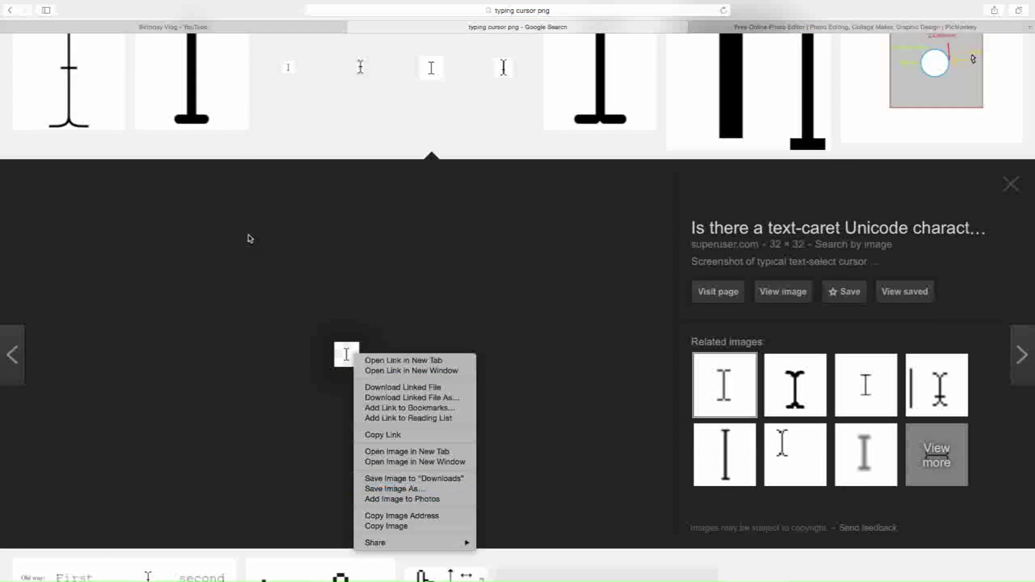
pyautogui.click(339, 119)
pyautogui.scroll(3, 312, 134)
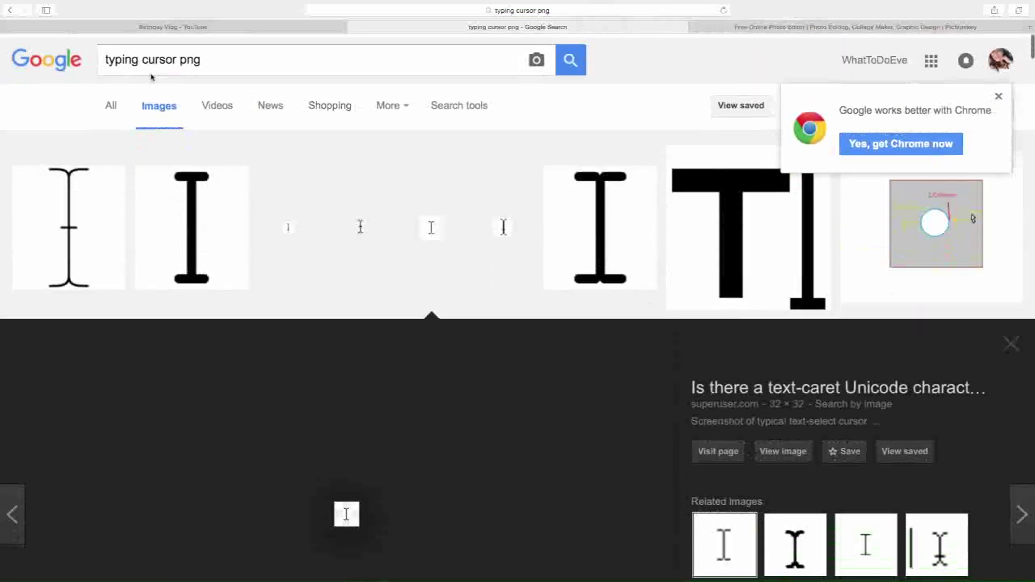
# Search Google Images for "arrow clicker png"
pyautogui.moveTo(106, 56); pyautogui.dragTo(173, 56)
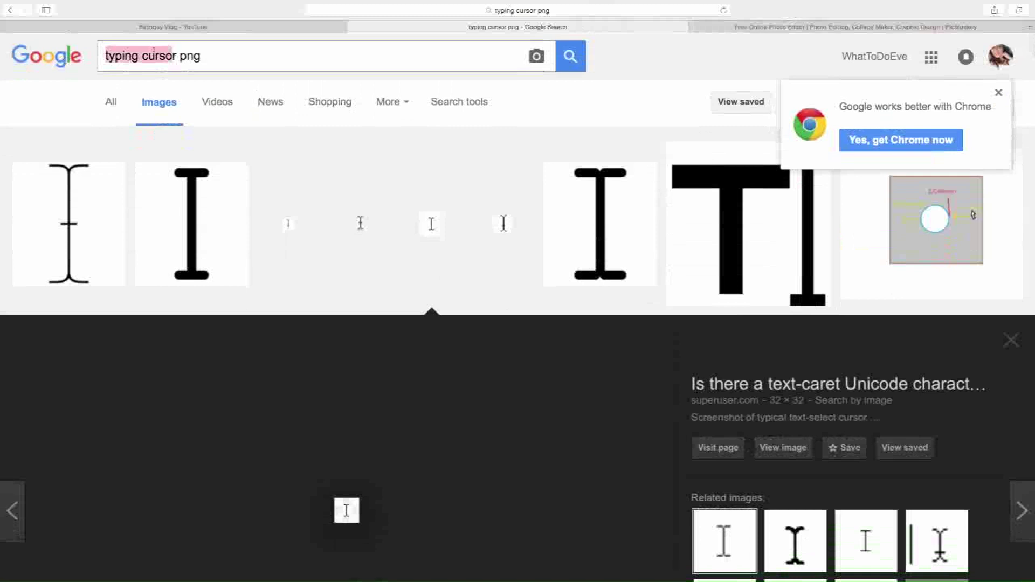
pyautogui.write('arrow ')
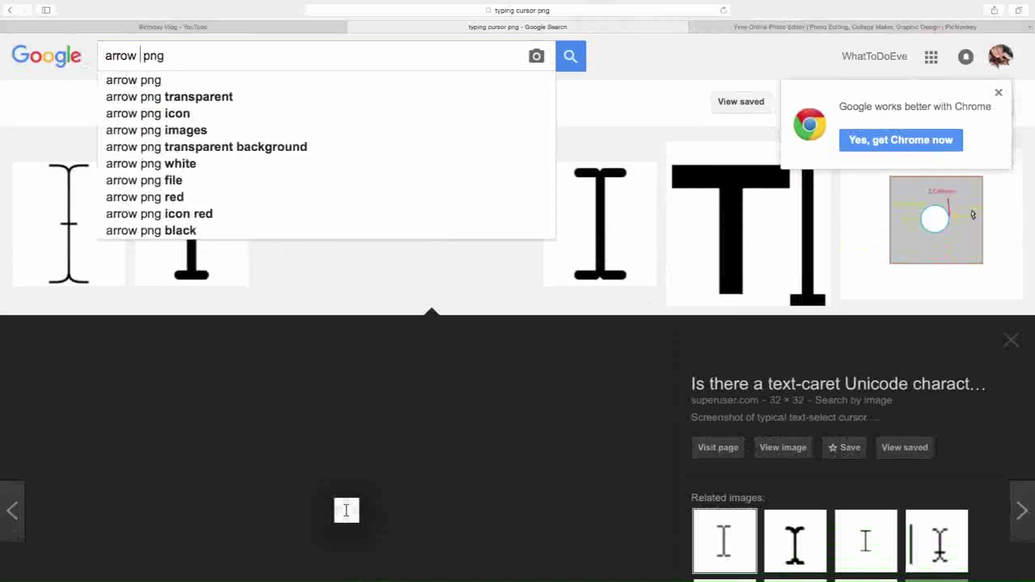
pyautogui.write('clicker')
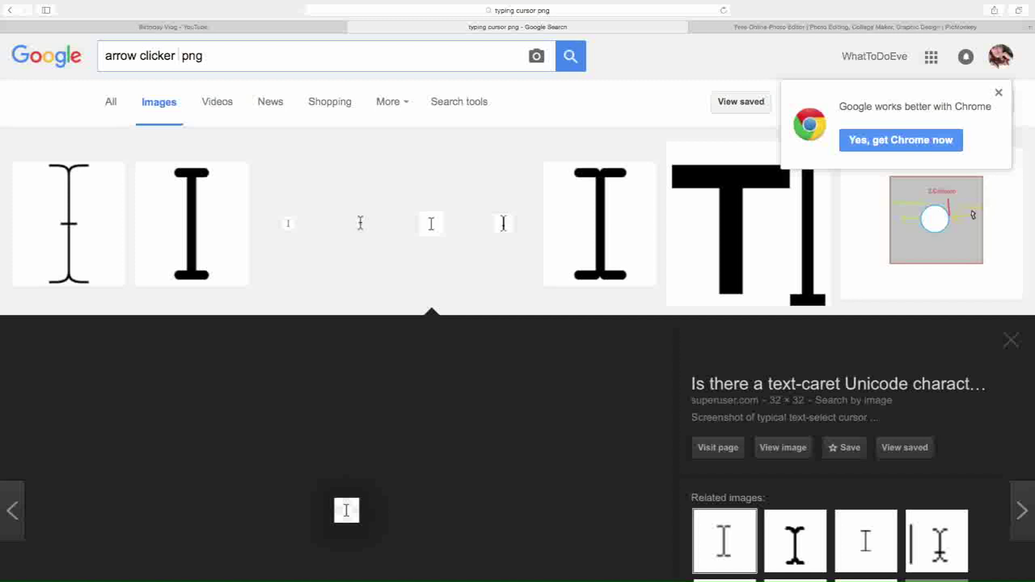
pyautogui.press('Return')
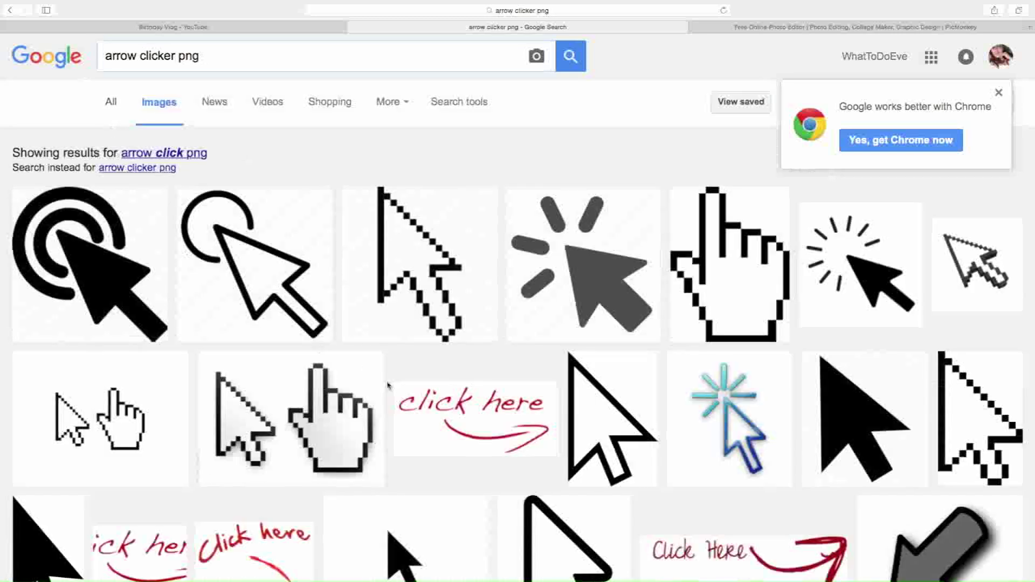
# Browse the arrow results and preview the White Mouse Cursor Arrow clipart from openclipart.org
pyautogui.scroll(-15, 388, 385)
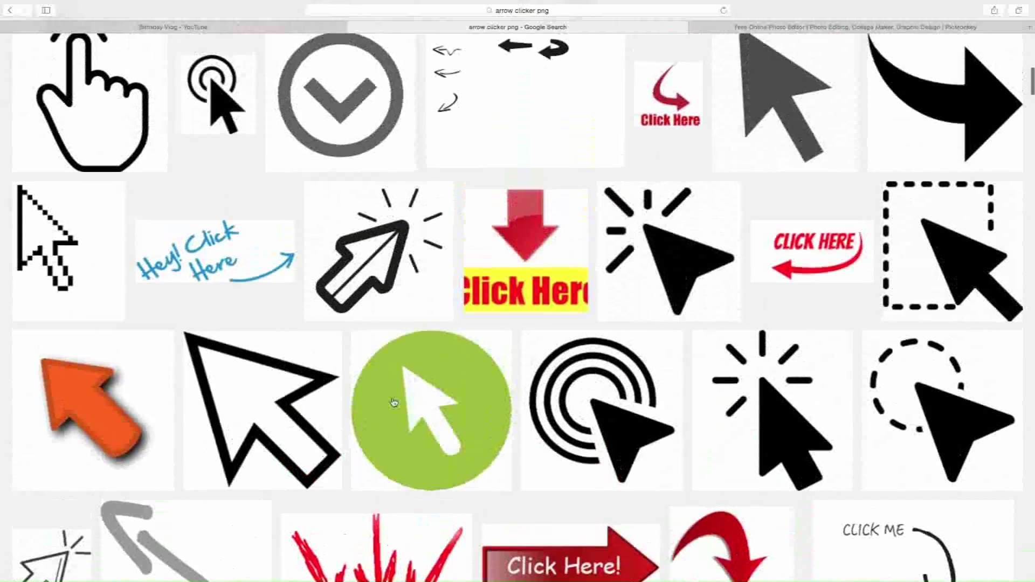
pyautogui.scroll(-20, 393, 402)
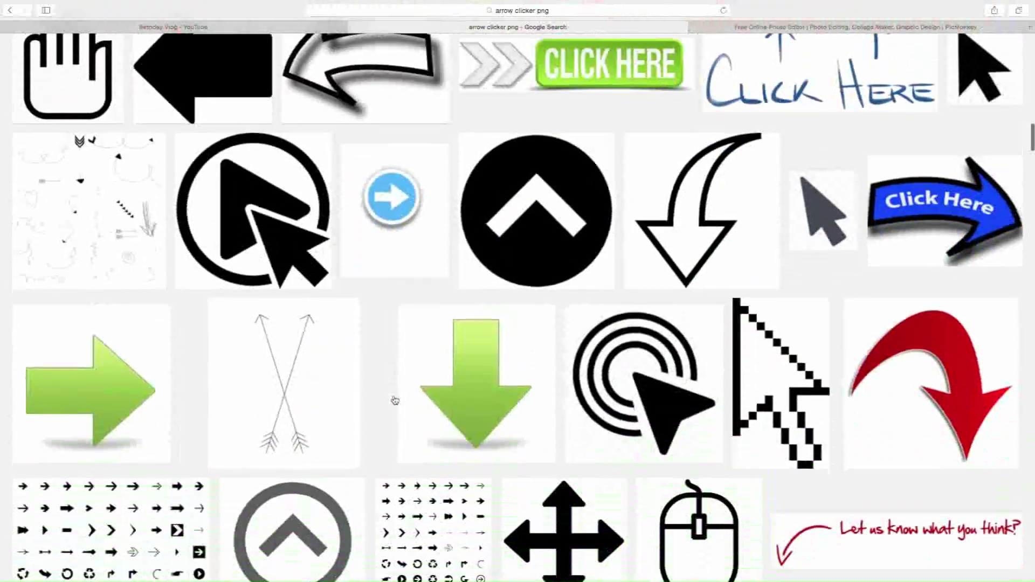
pyautogui.scroll(-20, 395, 400)
pyautogui.scroll(20, 392, 395)
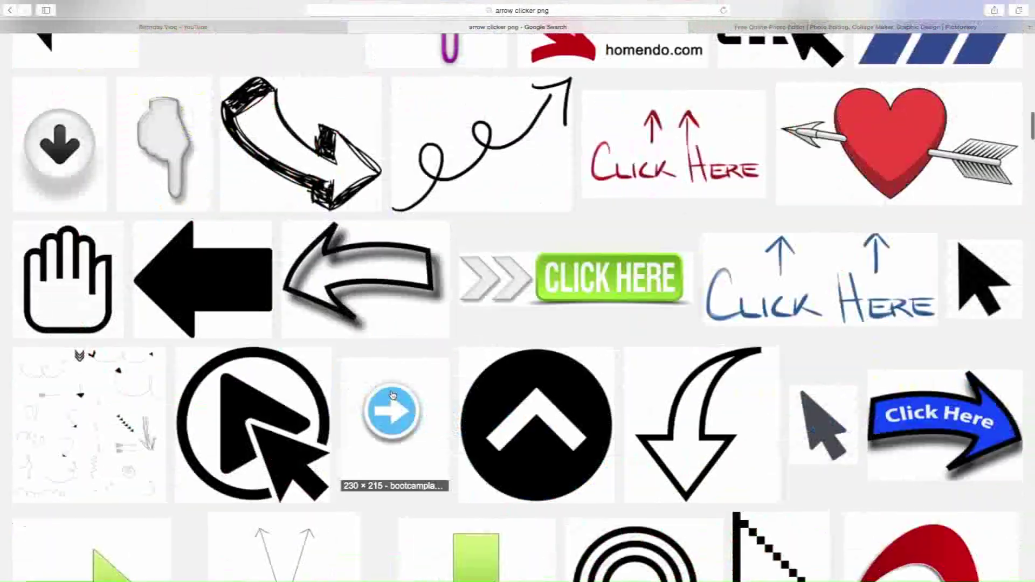
pyautogui.scroll(-10, 393, 395)
pyautogui.click(589, 139)
pyautogui.scroll(-5, 393, 396)
pyautogui.click(254, 185)
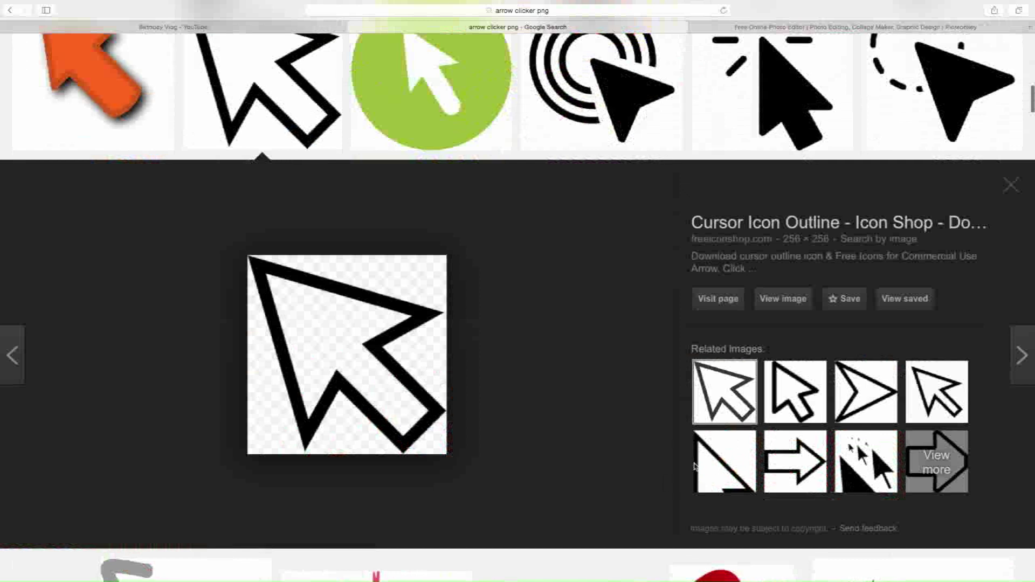
pyautogui.click(695, 466)
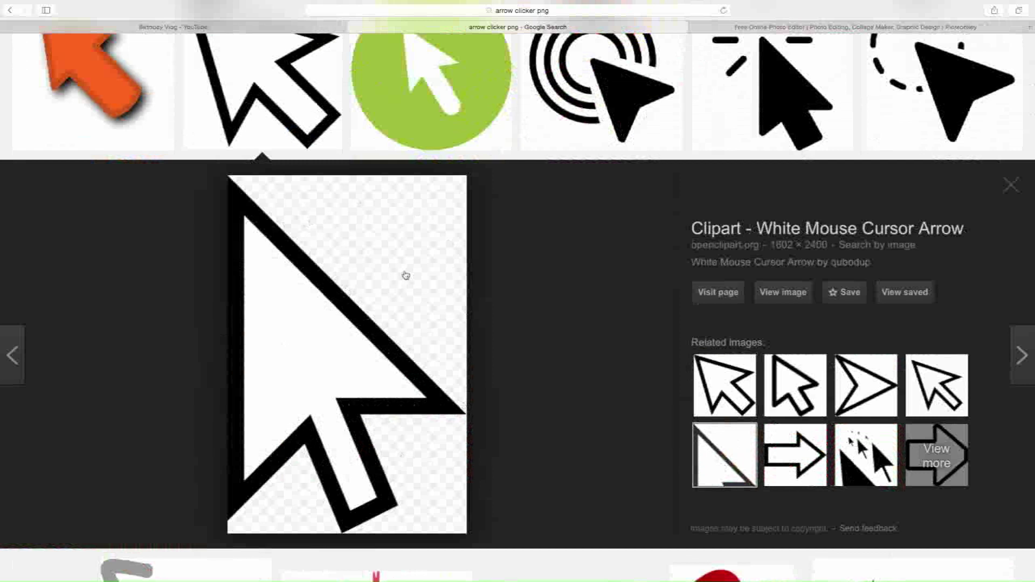
# Switch to Keynote and add a text box reading "My Twitter" to the slide
pyautogui.moveTo(375, 577)
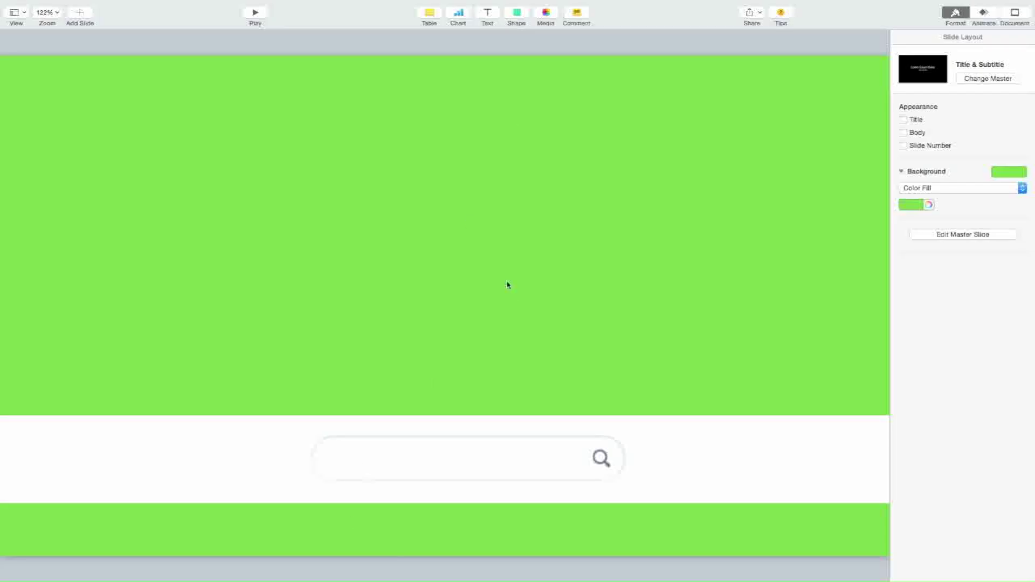
pyautogui.click(489, 12)
pyautogui.doubleClick(451, 306)
pyautogui.write('My Twitter')
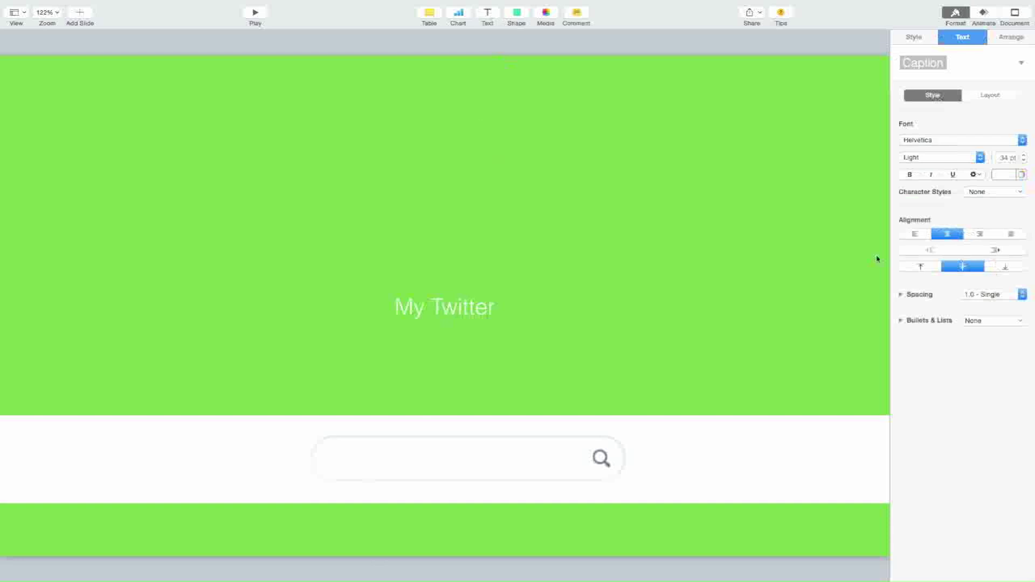
# Change the "My Twitter" text colour to a medium grey
pyautogui.click(1014, 174)
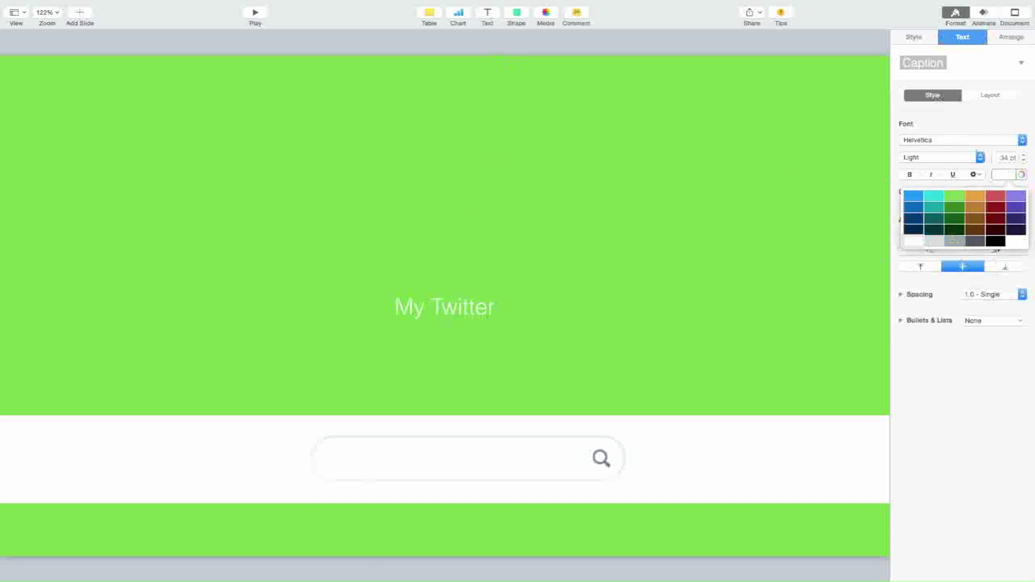
pyautogui.click(957, 244)
pyautogui.tripleClick(448, 300)
pyautogui.click(1023, 175)
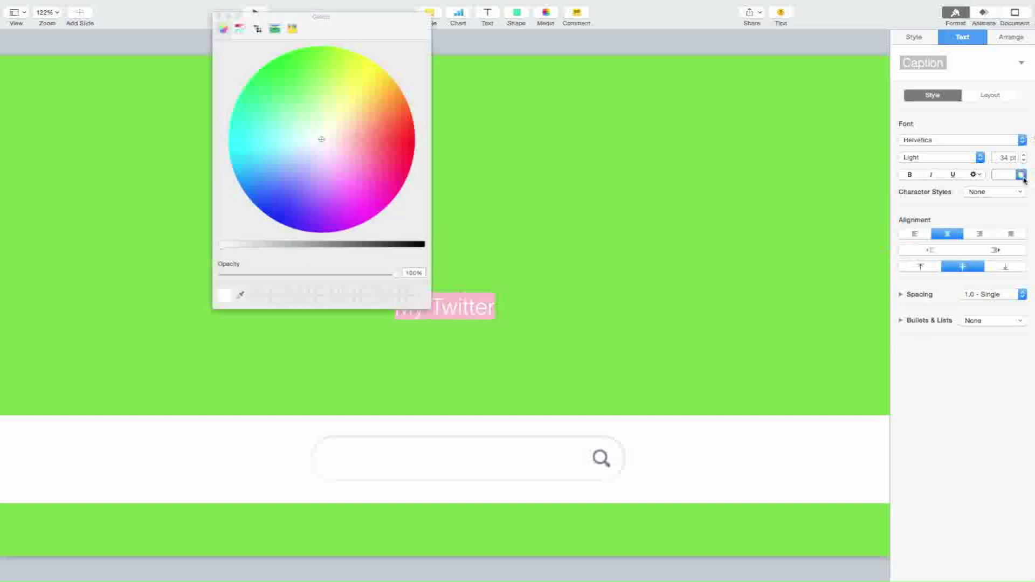
pyautogui.moveTo(319, 247); pyautogui.dragTo(346, 248)
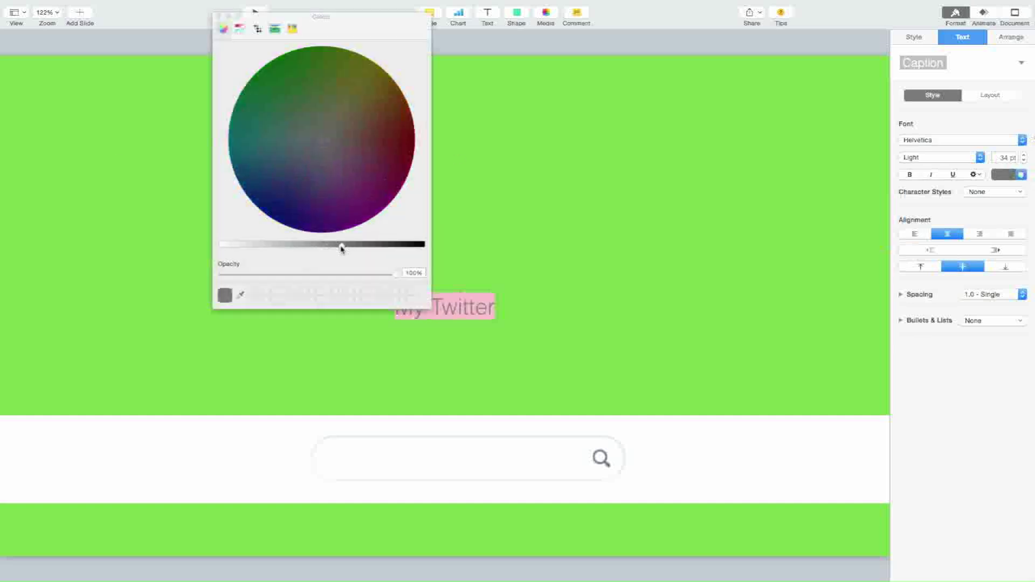
pyautogui.click(218, 17)
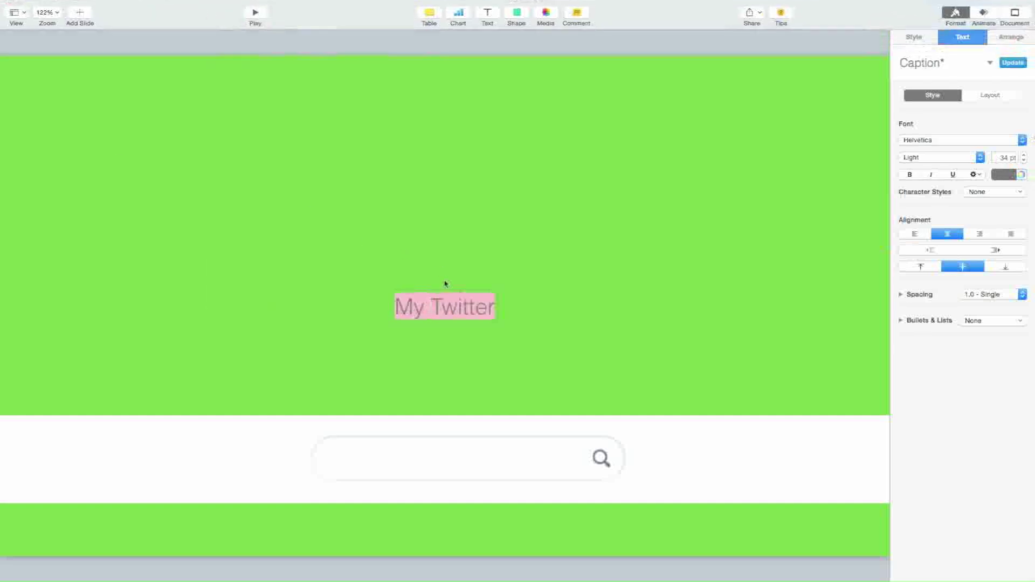
# Reduce the "My Twitter" font size to 28 pt
pyautogui.press('Escape')
pyautogui.press('super+a')
pyautogui.click(1024, 161)
pyautogui.click(1025, 161)
pyautogui.click(1025, 161)
pyautogui.click(1024, 160)
pyautogui.click(1024, 160)
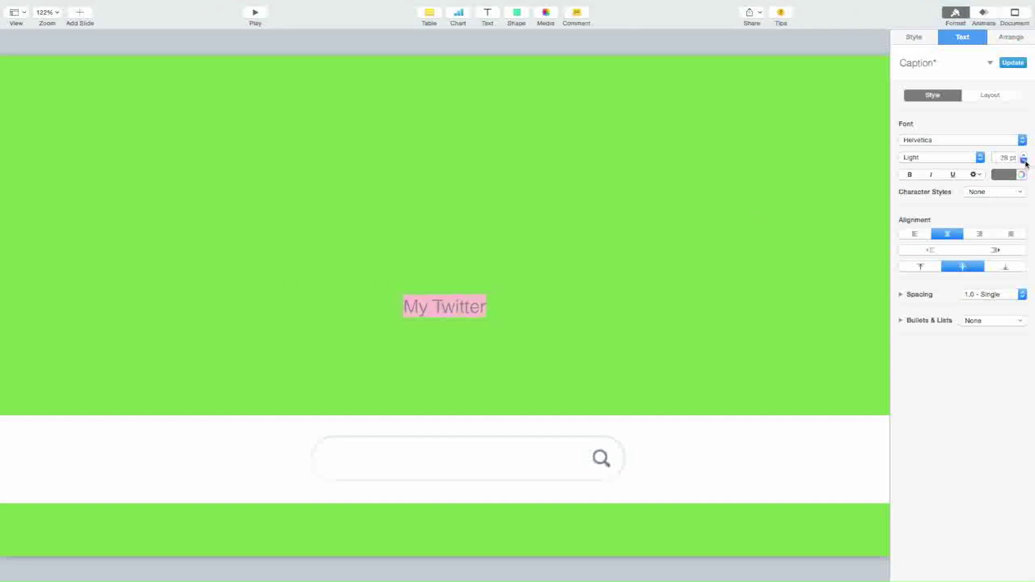
# Place the "My Twitter" text at the start of the search bar and lower its opacity to a faint placeholder look
pyautogui.click(695, 241)
pyautogui.moveTo(446, 306); pyautogui.dragTo(389, 460)
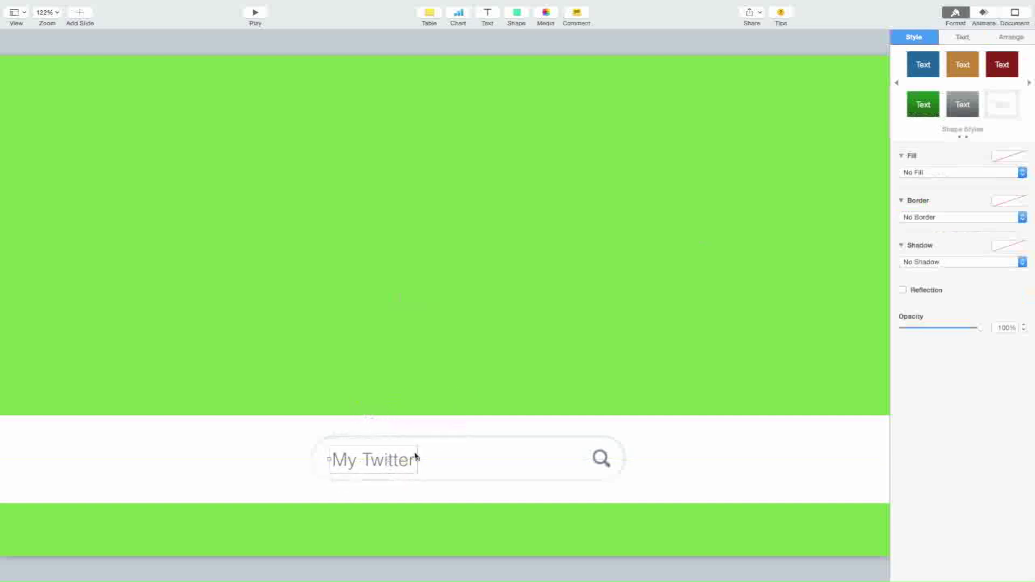
pyautogui.moveTo(981, 328); pyautogui.dragTo(934, 331)
pyautogui.click(646, 355)
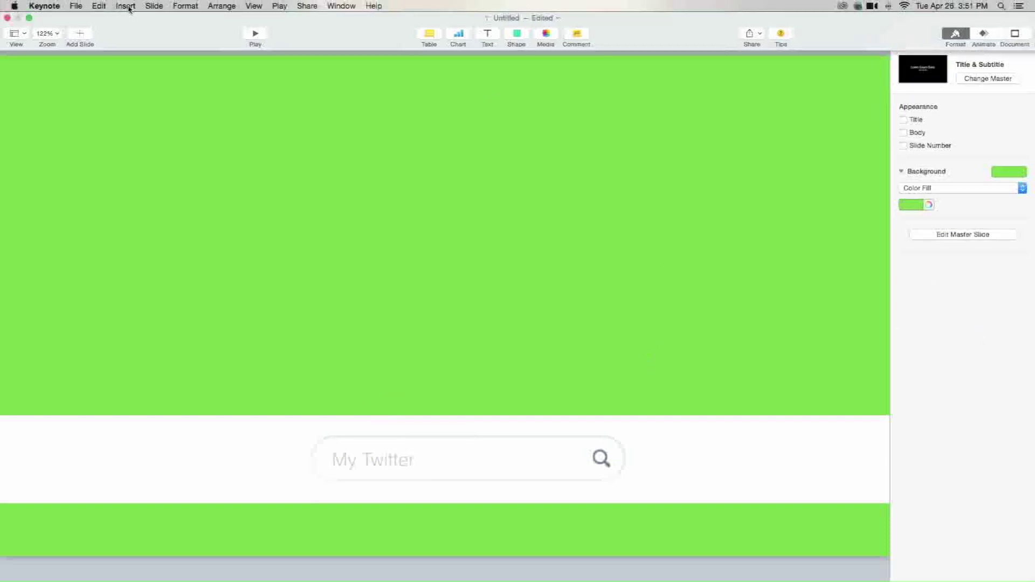
# Insert the Mouse-Cursor arrow image from the Desktop onto the slide
pyautogui.click(125, 5)
pyautogui.click(138, 141)
pyautogui.scroll(-3, 492, 197)
pyautogui.click(546, 68)
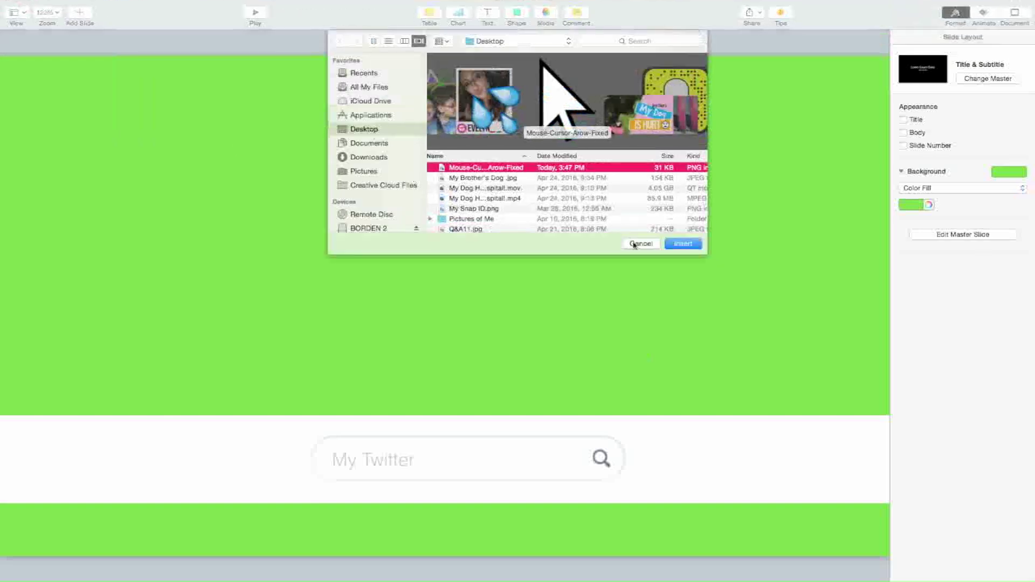
pyautogui.press('Return')
# Insert the I-beam text cursor image from the Desktop onto the slide
pyautogui.click(125, 6)
pyautogui.click(190, 141)
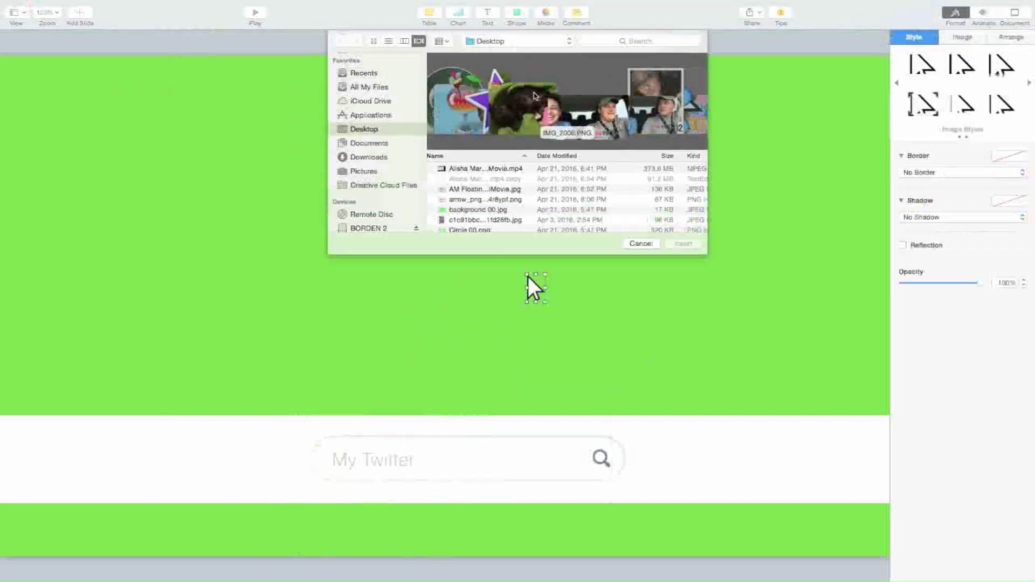
pyautogui.scroll(-3, 469, 205)
pyautogui.doubleClick(468, 204)
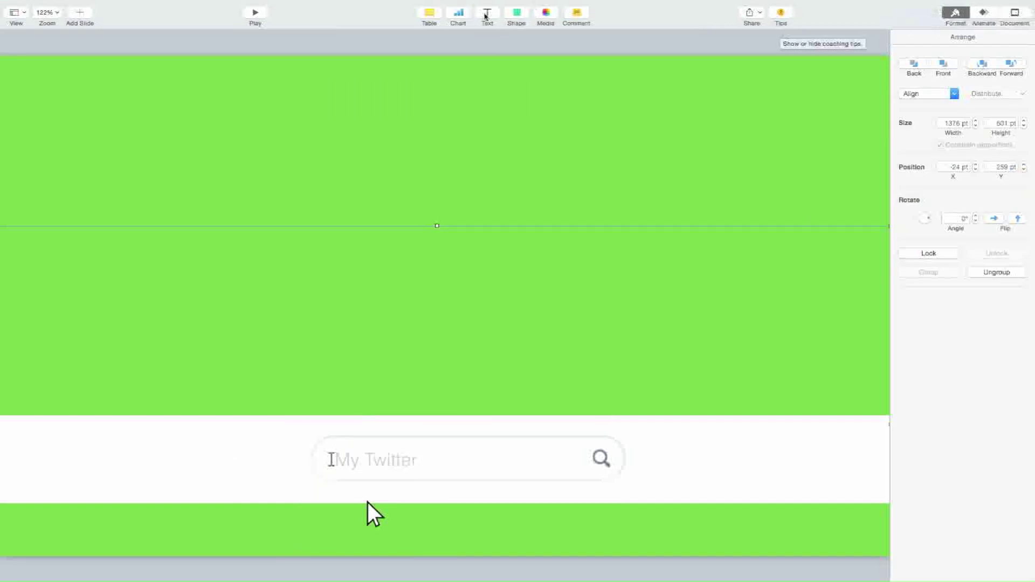
# Add another text box to the slide and enter the Twitter handle in it
pyautogui.click(486, 15)
pyautogui.click(450, 311)
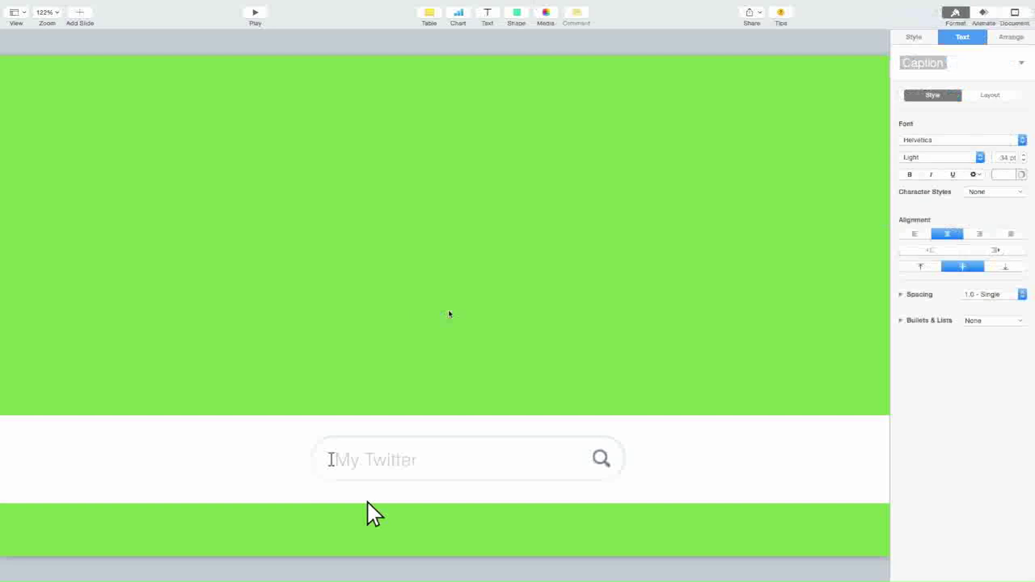
pyautogui.write('@Eve__82')
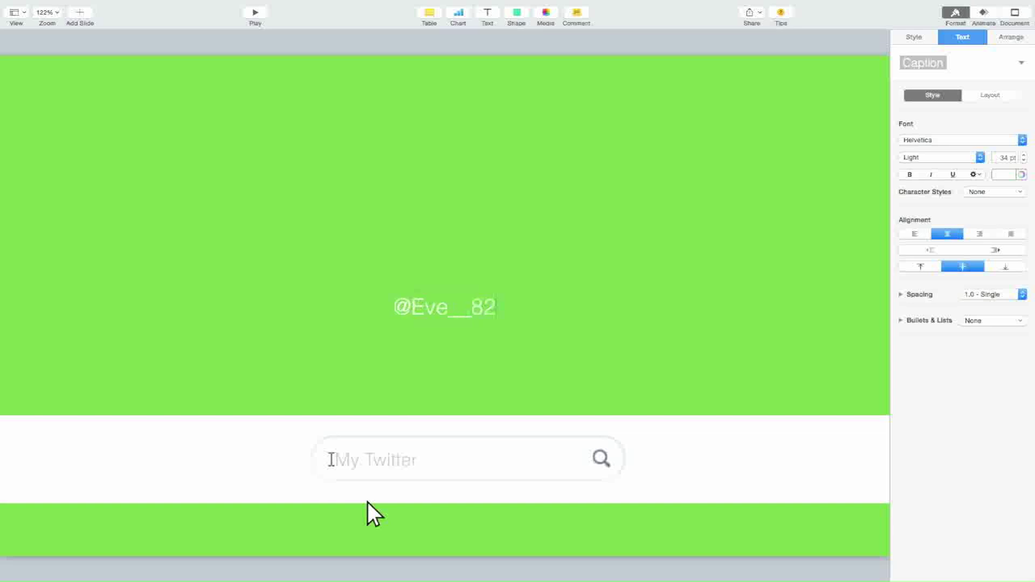
# Select the whole Twitter handle and colour its text black
pyautogui.hotkey('shift', 'Left')
pyautogui.hotkey('shift', 'Left')
pyautogui.hotkey('shift', 'Left')
pyautogui.hotkey('shift', 'Left')
pyautogui.hotkey('shift', 'Left')
pyautogui.hotkey('shift', 'Left')
pyautogui.hotkey('shift', 'Left')
pyautogui.hotkey('shift', 'Left')
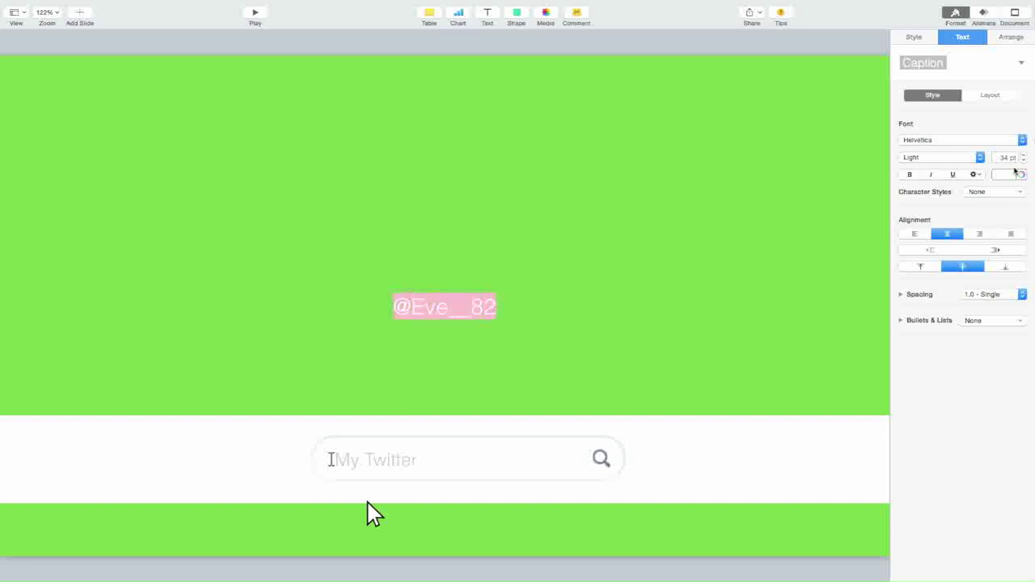
pyautogui.click(1008, 175)
pyautogui.click(997, 237)
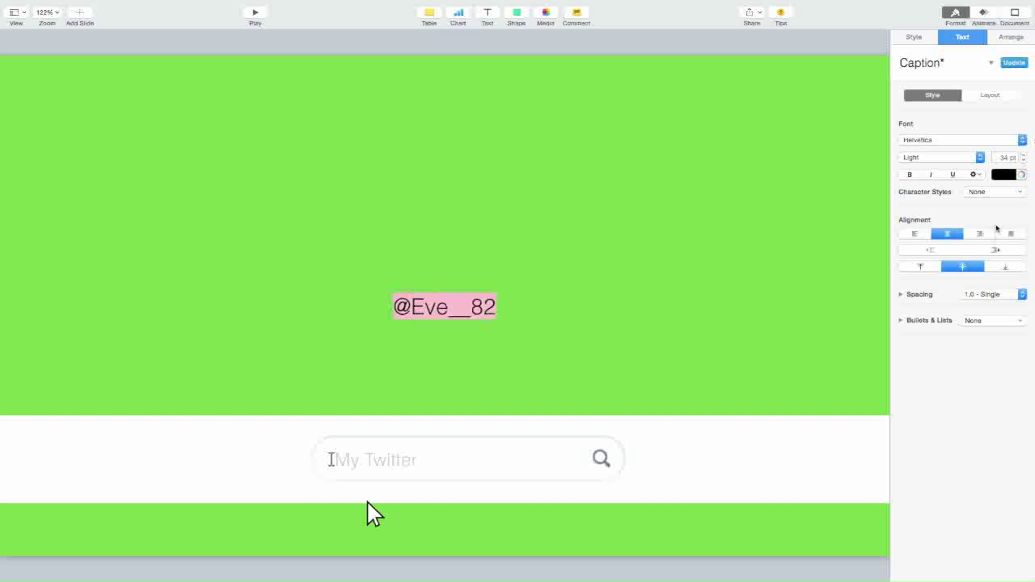
# Reduce the Twitter handle's font size to 27 pt and place it over the "My Twitter" placeholder in the search bar
pyautogui.click(1023, 160)
pyautogui.click(1023, 161)
pyautogui.click(1024, 161)
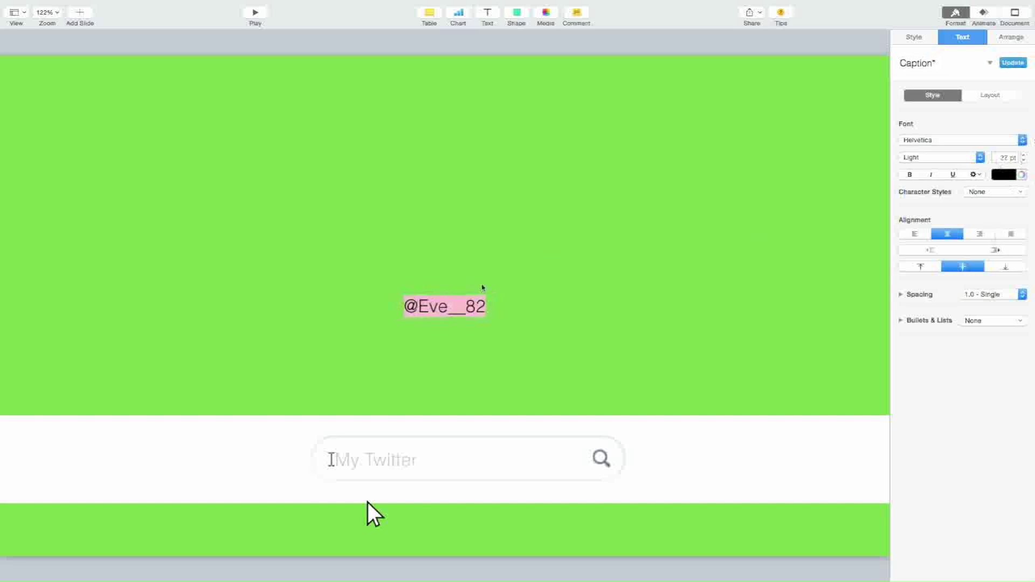
pyautogui.press('Escape')
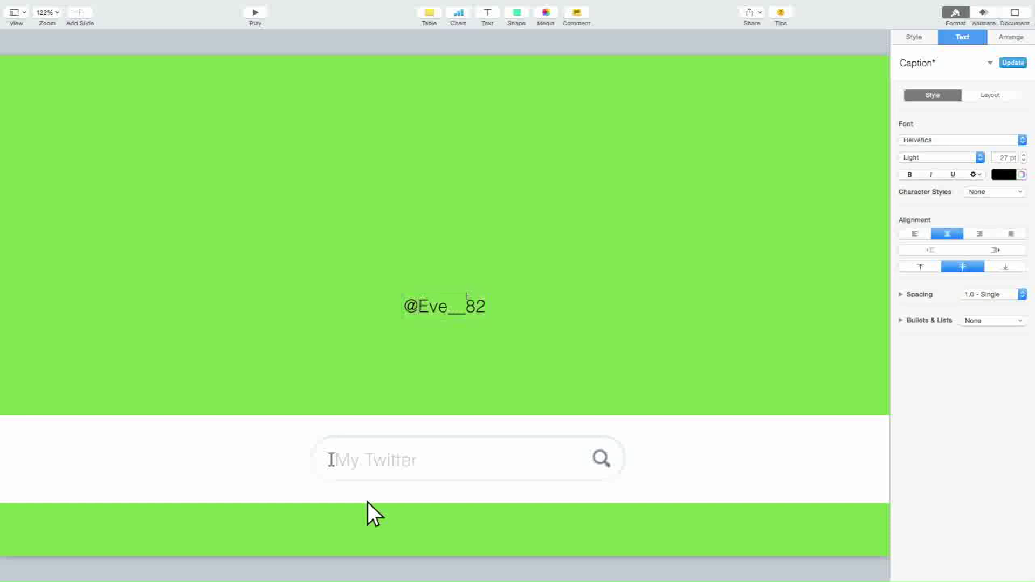
pyautogui.moveTo(466, 295); pyautogui.dragTo(404, 447)
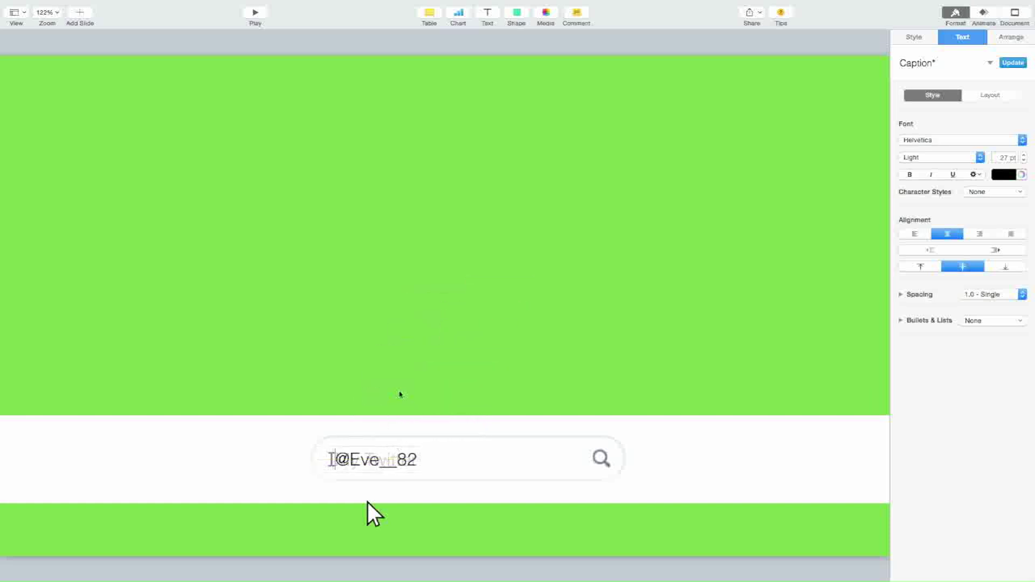
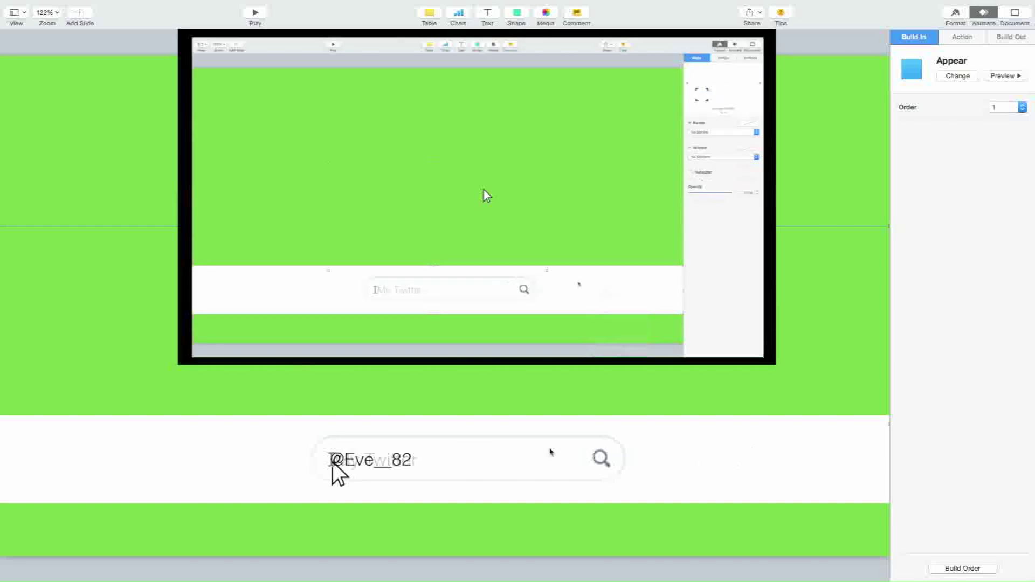
pyautogui.rightClick(679, 452)
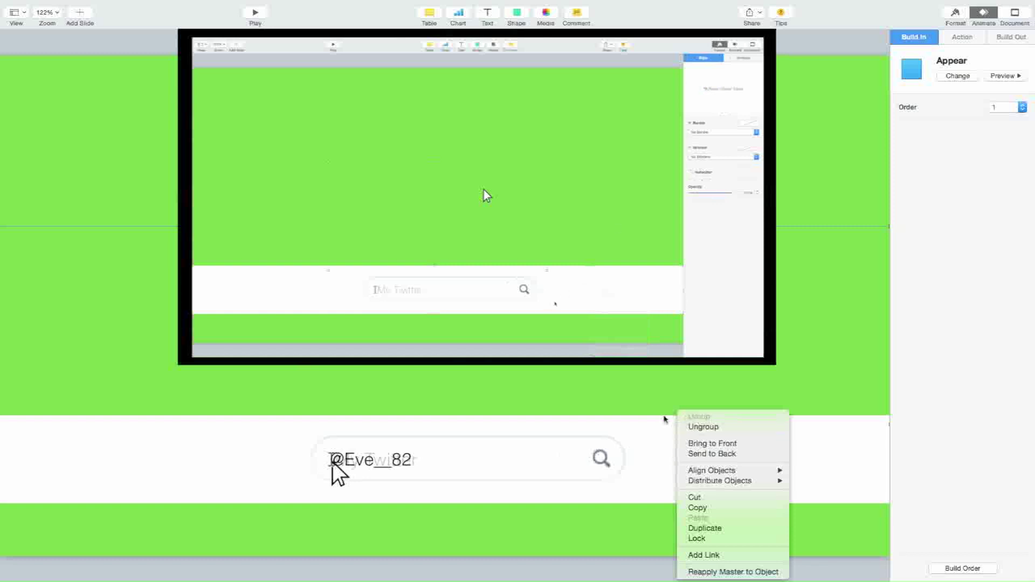
pyautogui.click(644, 402)
pyautogui.click(643, 394)
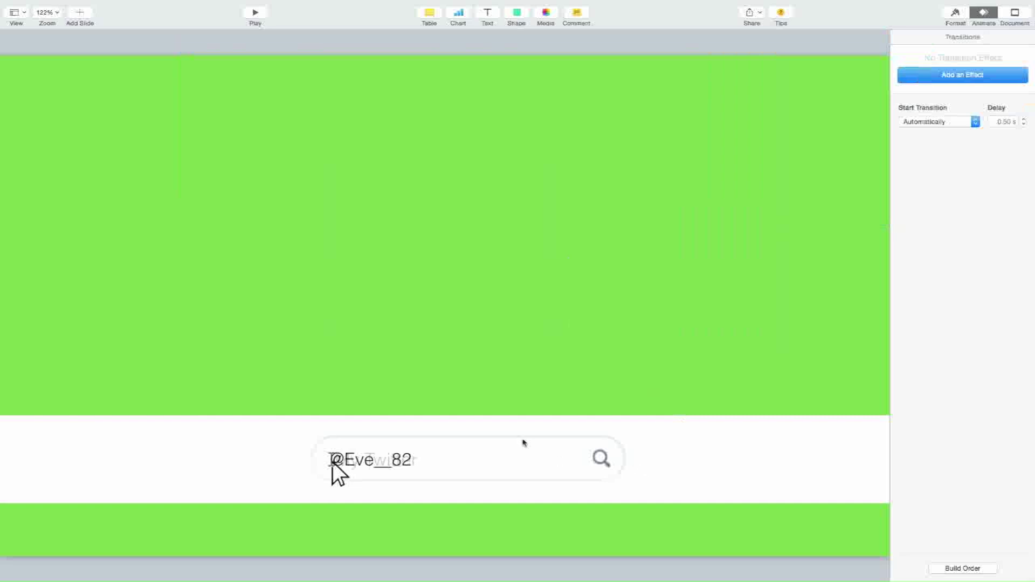
# Open the build order for the search bar group and set its Appear build to start After Transition
pyautogui.click(611, 431)
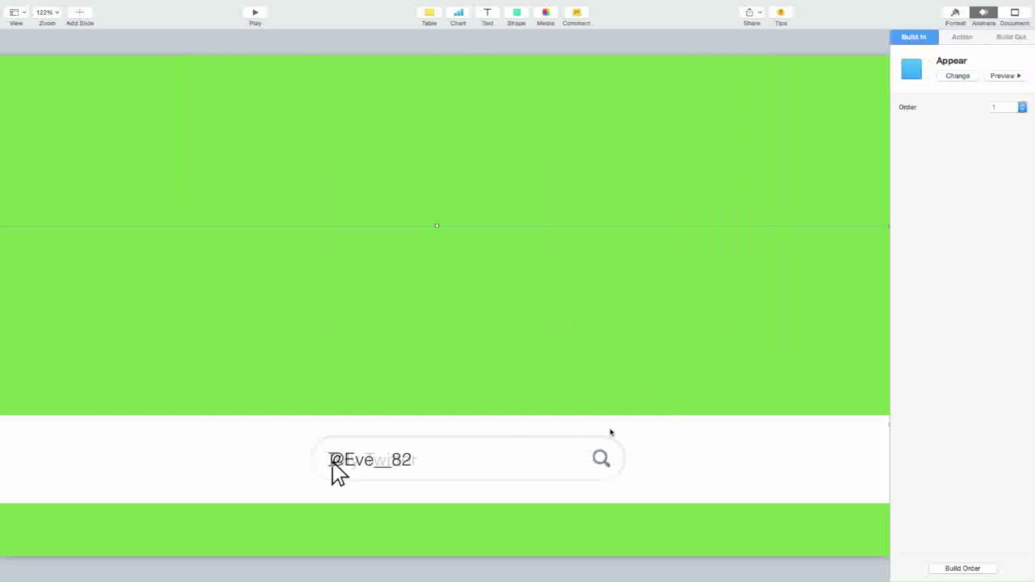
pyautogui.click(941, 570)
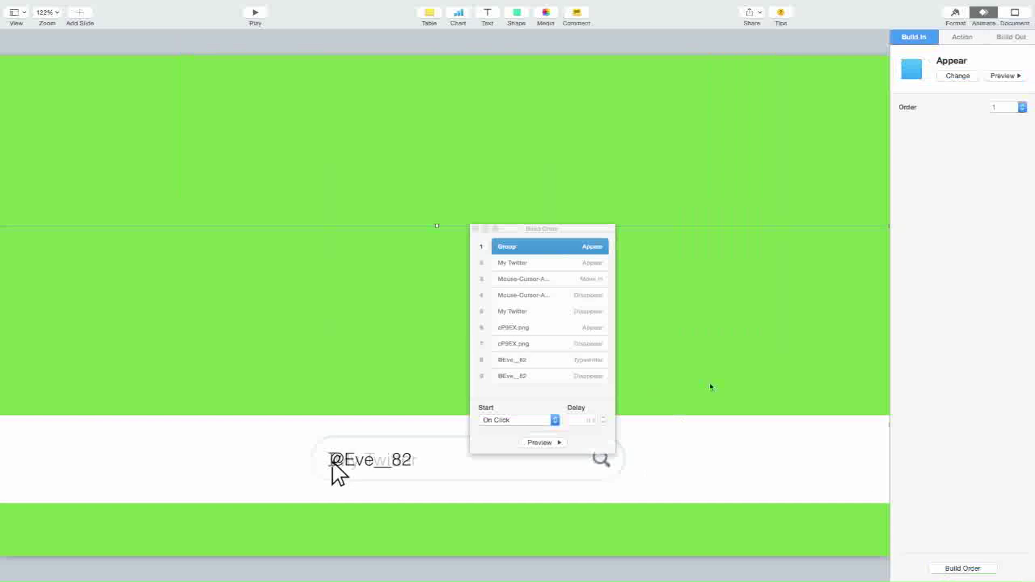
pyautogui.moveTo(576, 233); pyautogui.dragTo(762, 258)
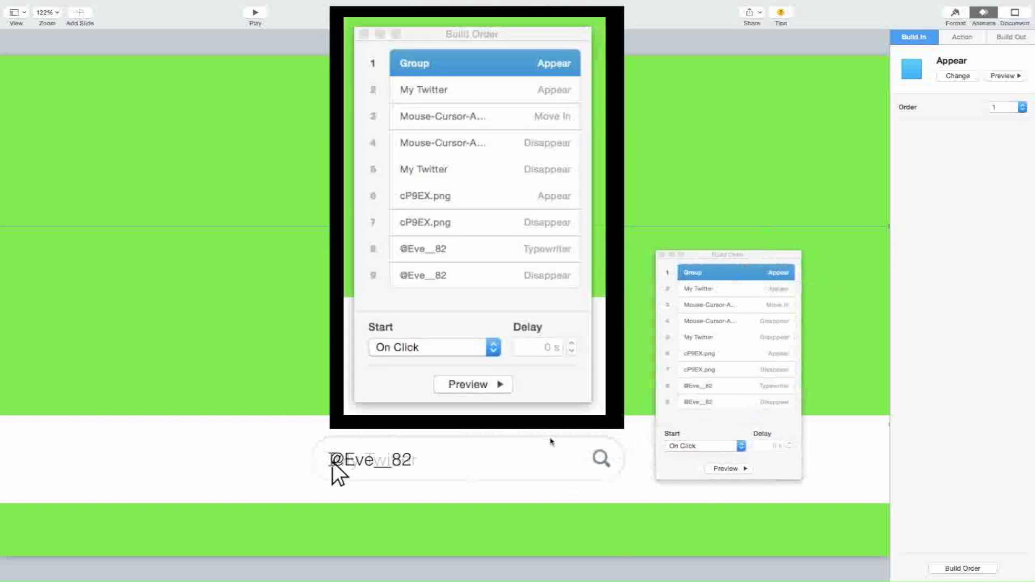
pyautogui.click(759, 277)
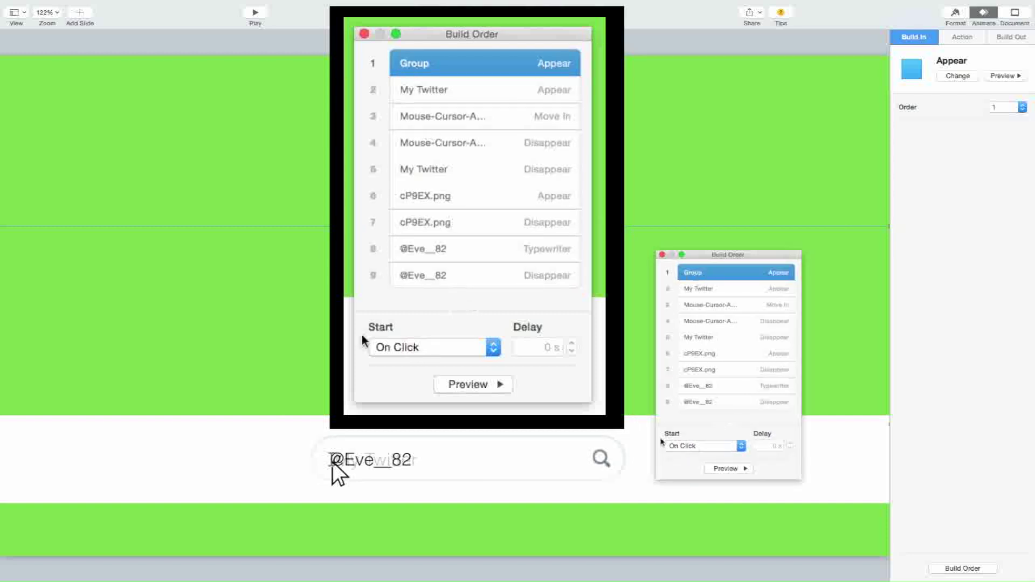
pyautogui.click(690, 447)
pyautogui.click(697, 453)
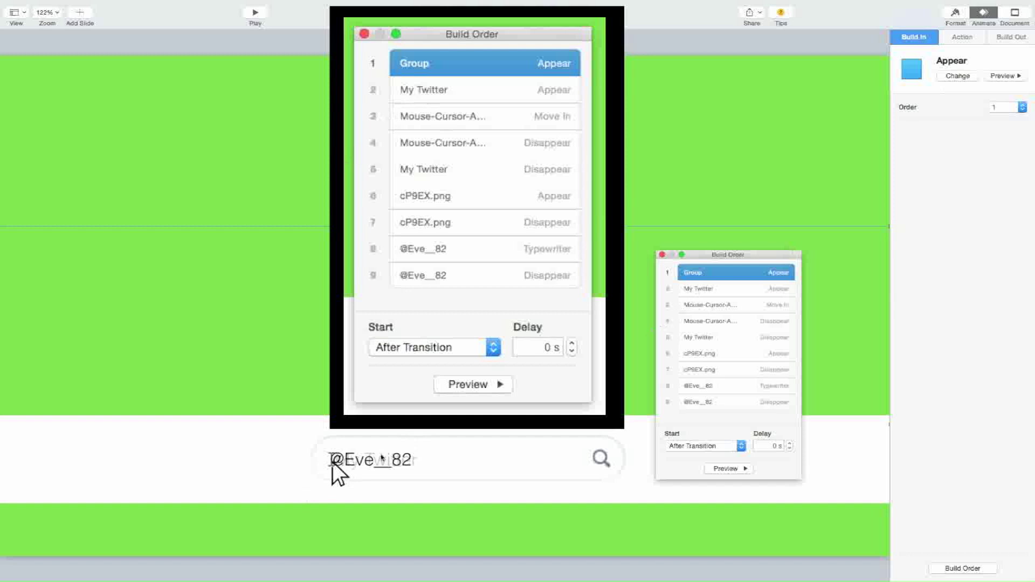
# Examine the effect, direction and start timing of the "My Twitter", arrow cursor and cP9EX.png builds in the build order
pyautogui.click(425, 464)
pyautogui.click(426, 465)
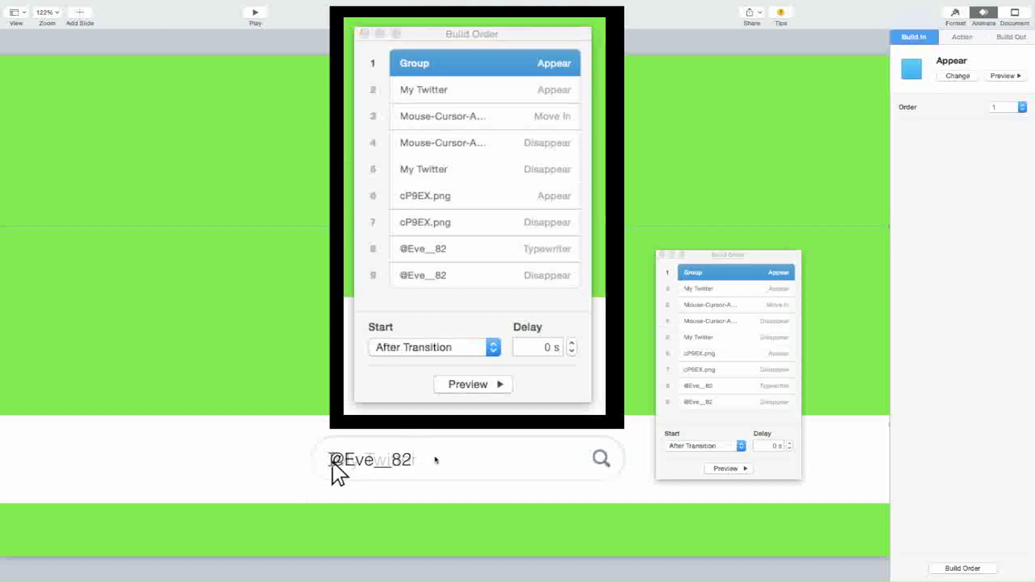
pyautogui.click(707, 290)
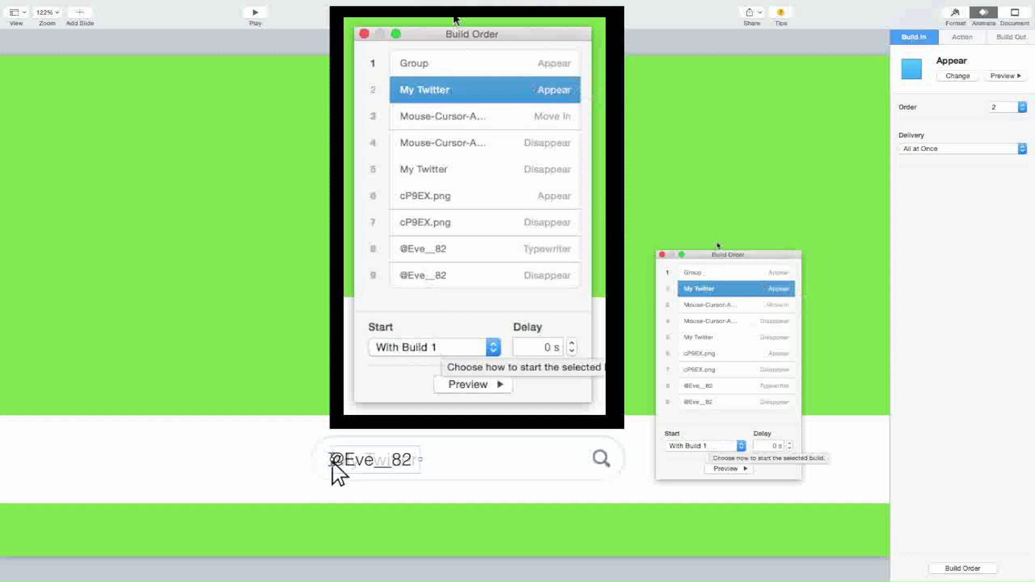
pyautogui.click(464, 113)
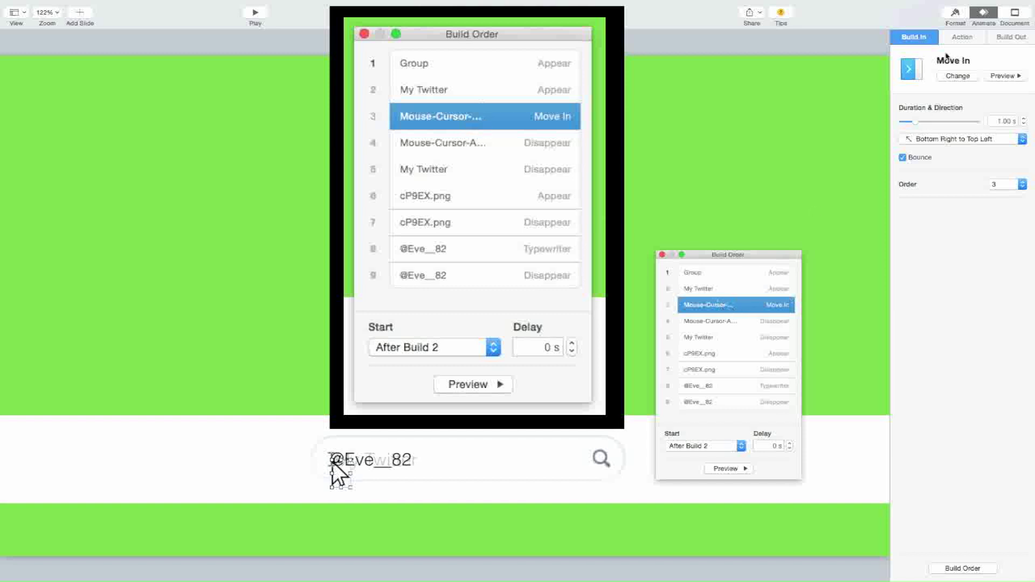
pyautogui.click(1008, 140)
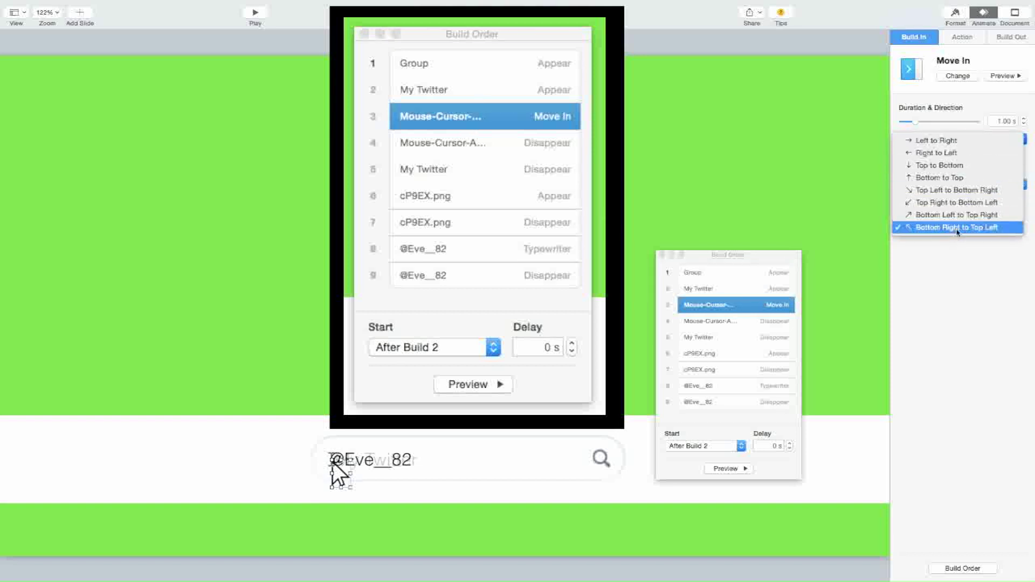
pyautogui.click(964, 316)
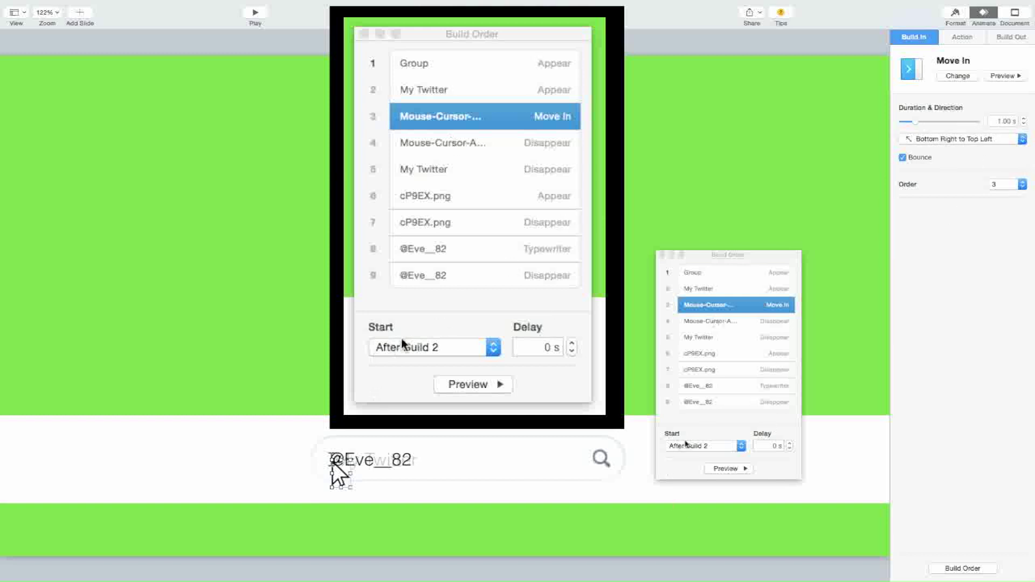
pyautogui.click(444, 142)
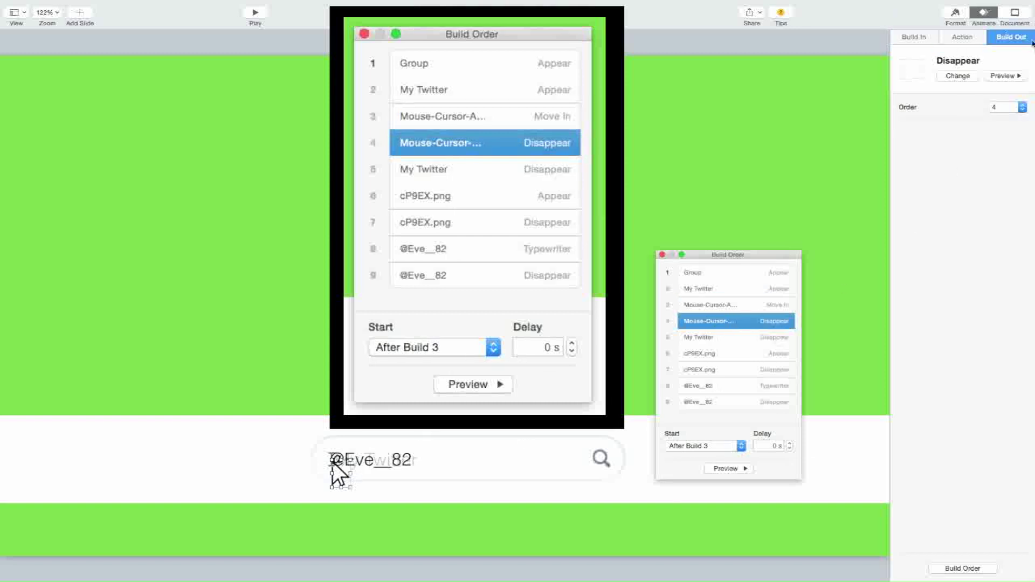
pyautogui.click(701, 337)
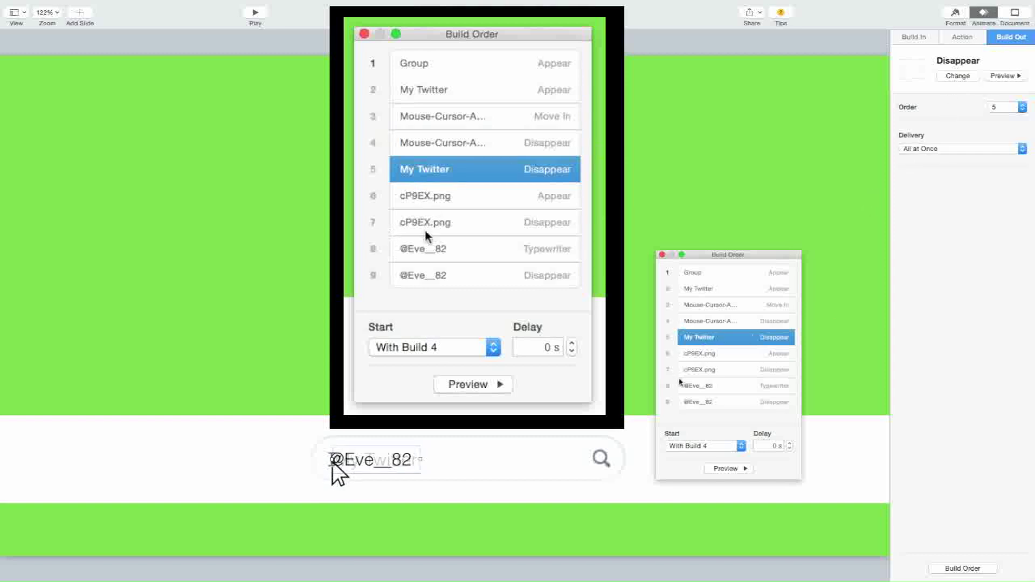
pyautogui.click(703, 354)
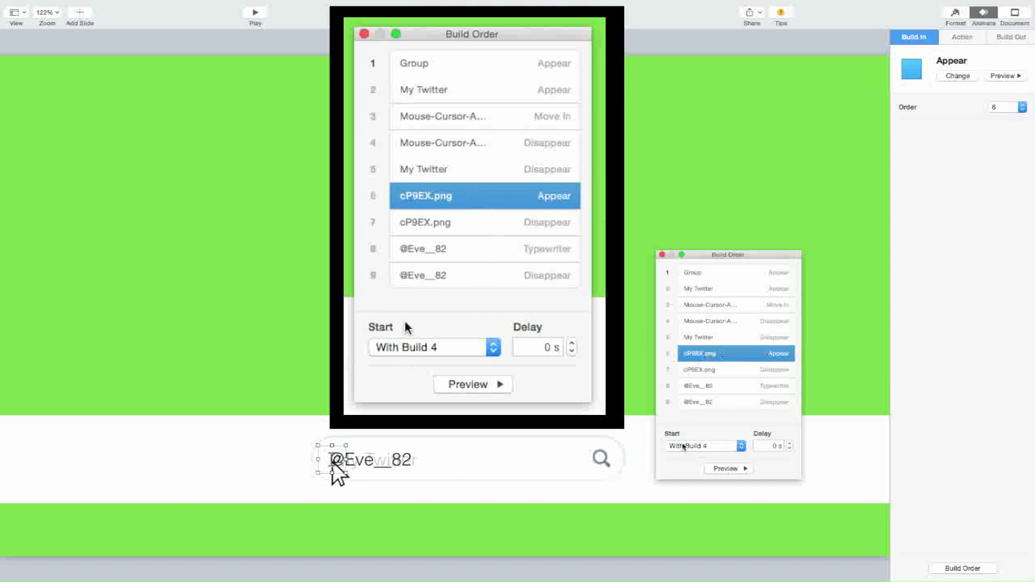
pyautogui.click(707, 338)
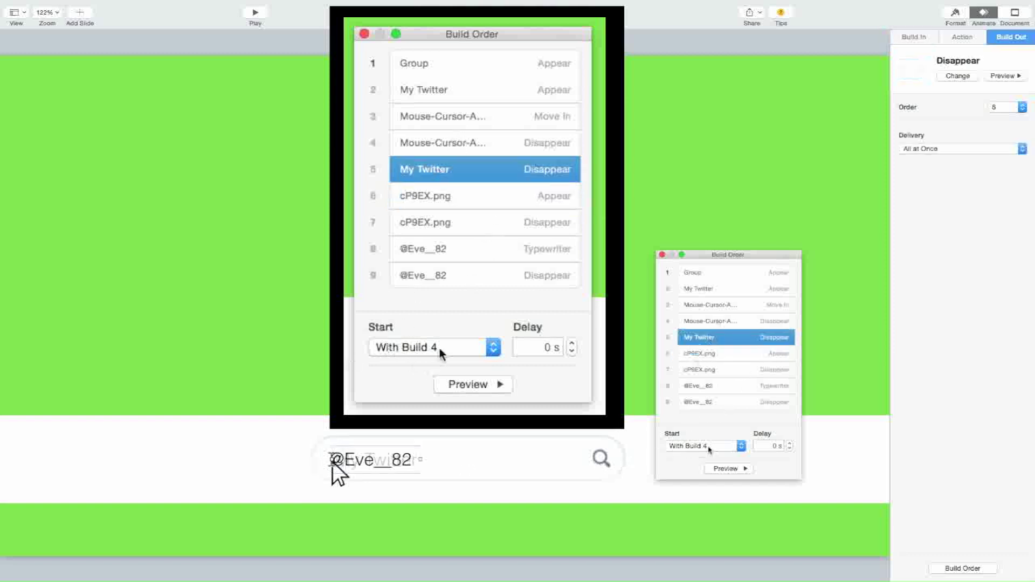
pyautogui.click(695, 355)
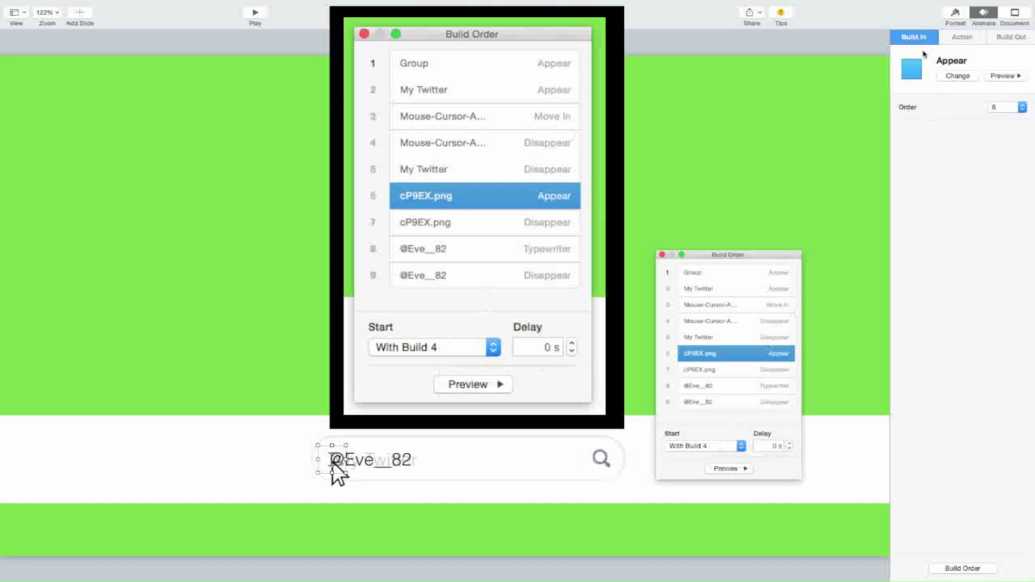
pyautogui.click(426, 221)
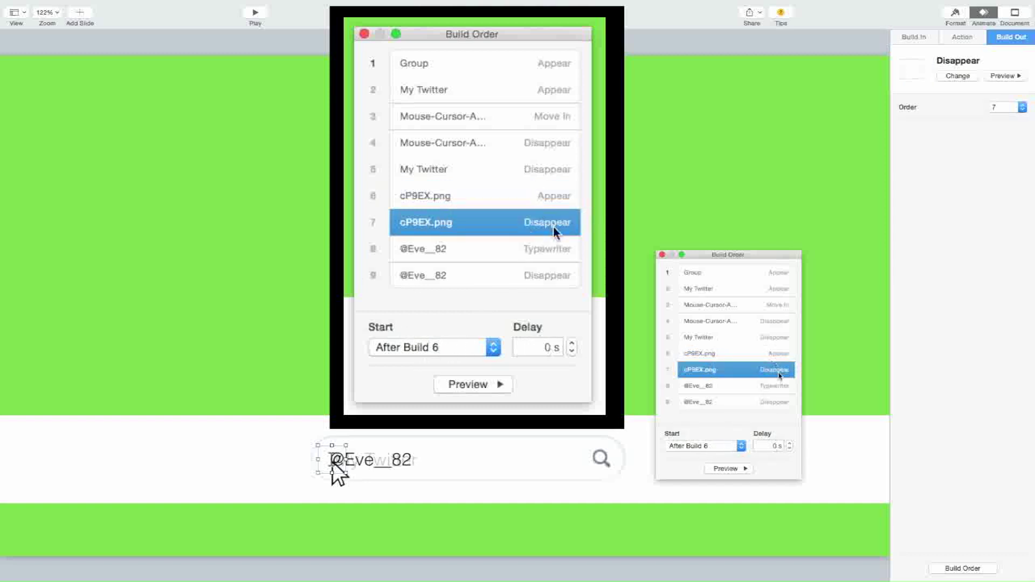
# Check the Twitter handle's Typewriter and Disappear builds, preview the animation and close the build order
pyautogui.click(503, 252)
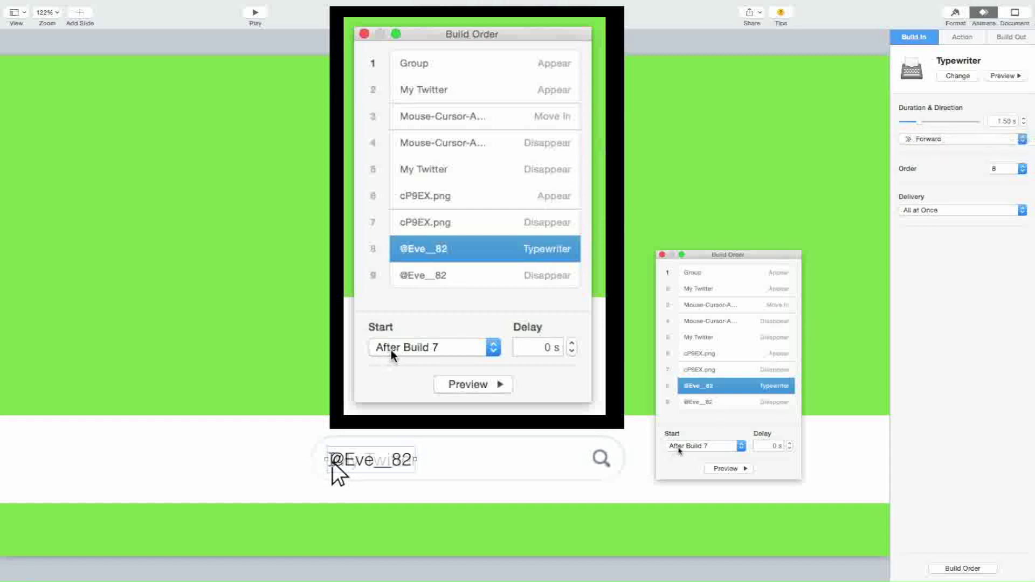
pyautogui.click(724, 403)
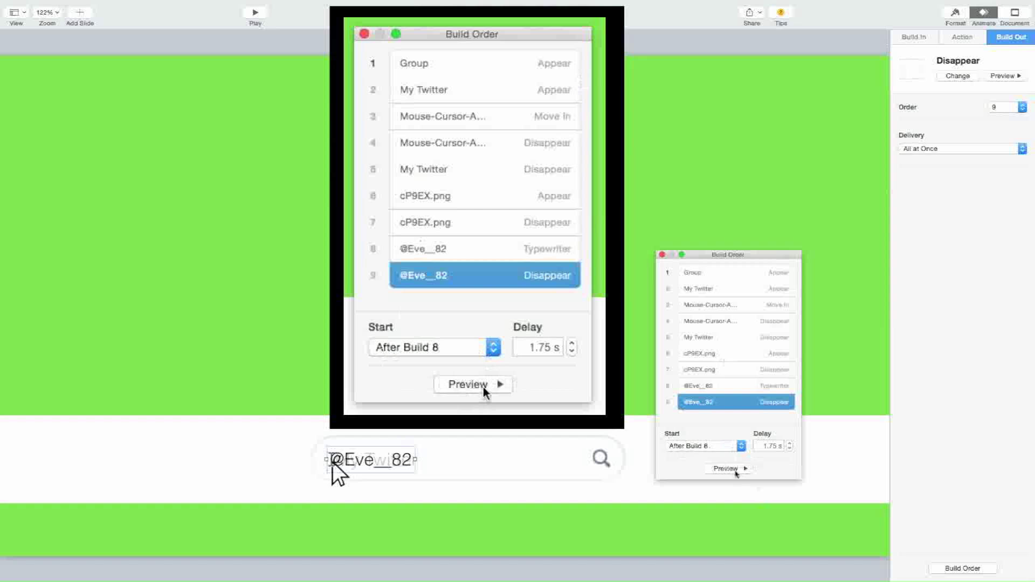
pyautogui.click(737, 470)
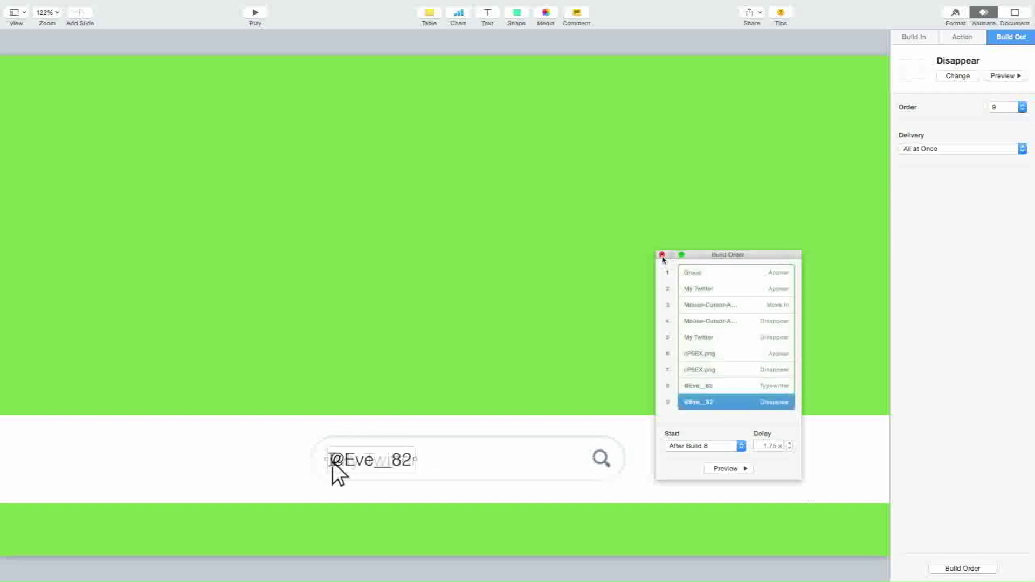
pyautogui.click(662, 255)
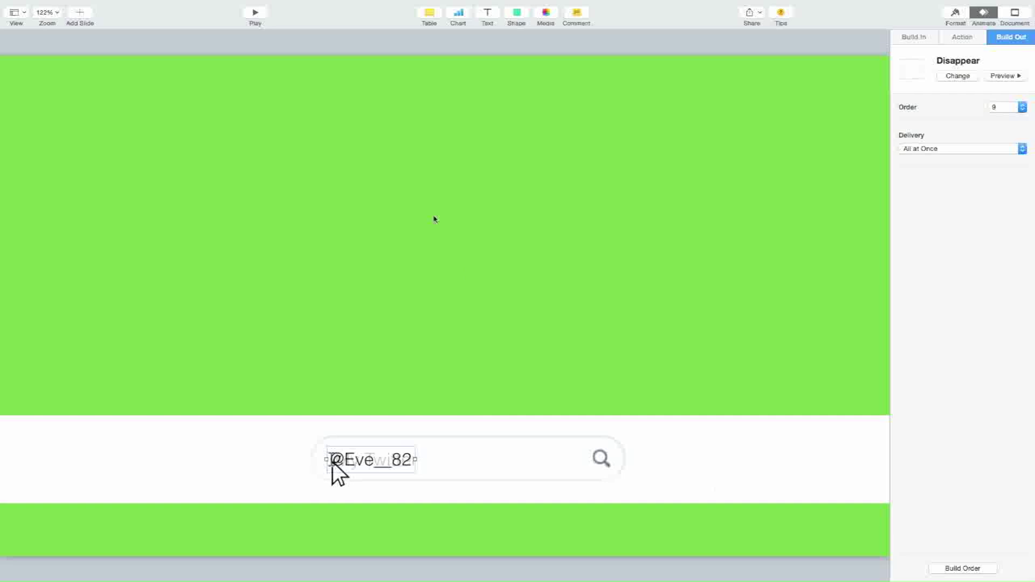
# Insert Twitterbird.png from the Downloads folder and place it on the white bar just beyond the search bar's magnifying glass
pyautogui.moveTo(257, 3)
pyautogui.click(127, 6)
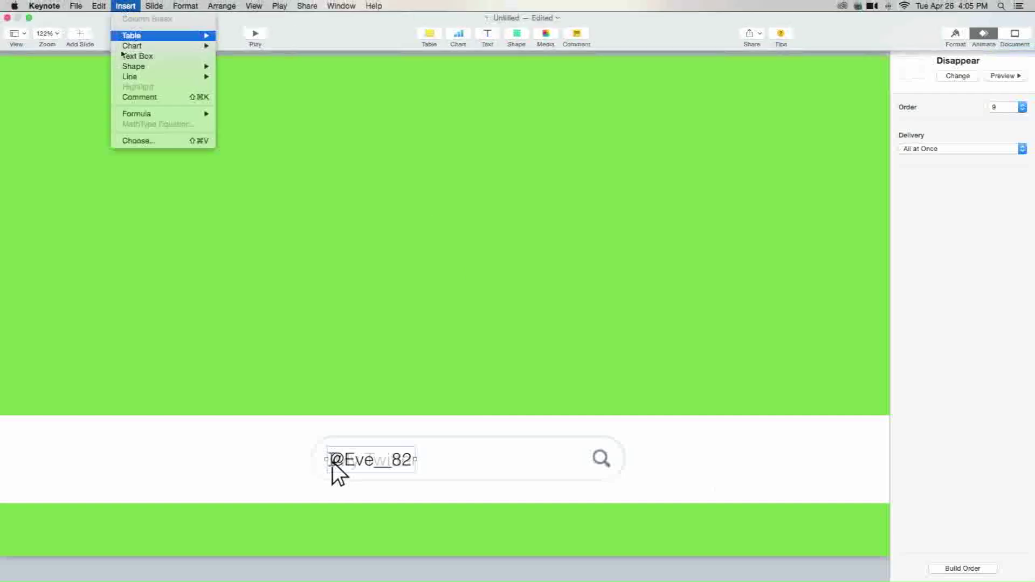
pyautogui.click(150, 146)
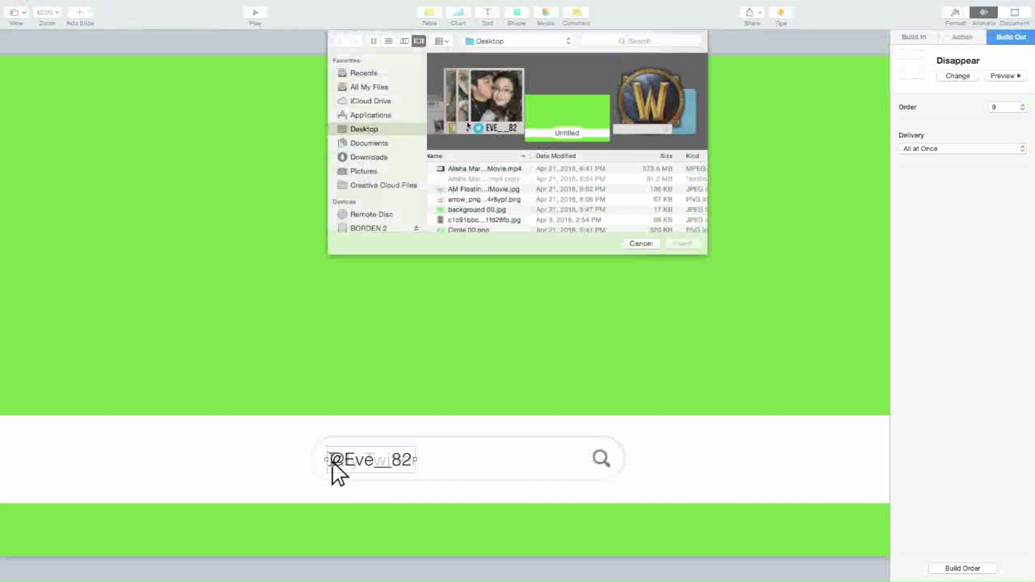
pyautogui.click(372, 143)
pyautogui.click(377, 157)
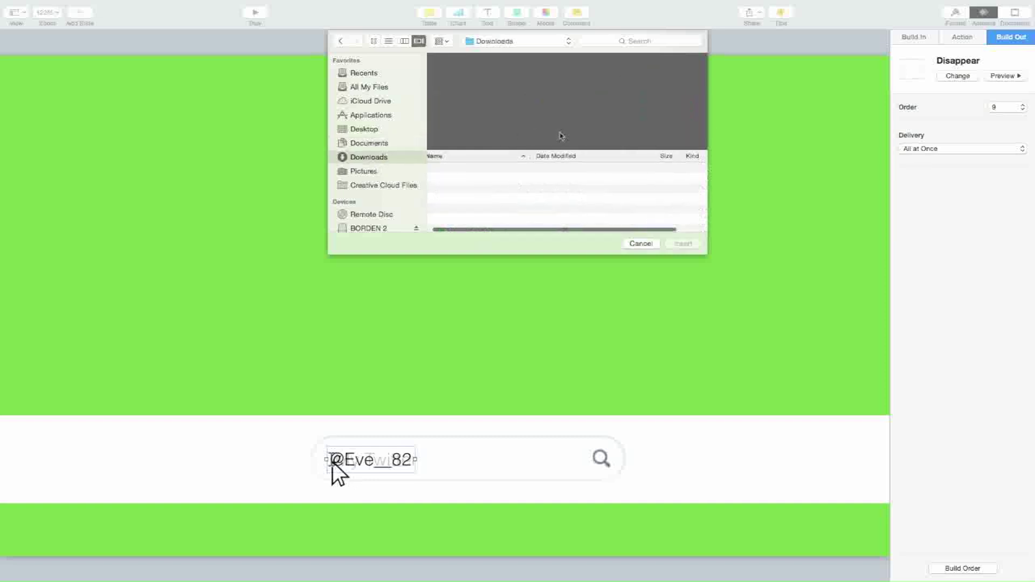
pyautogui.hscroll(5, 548, 107)
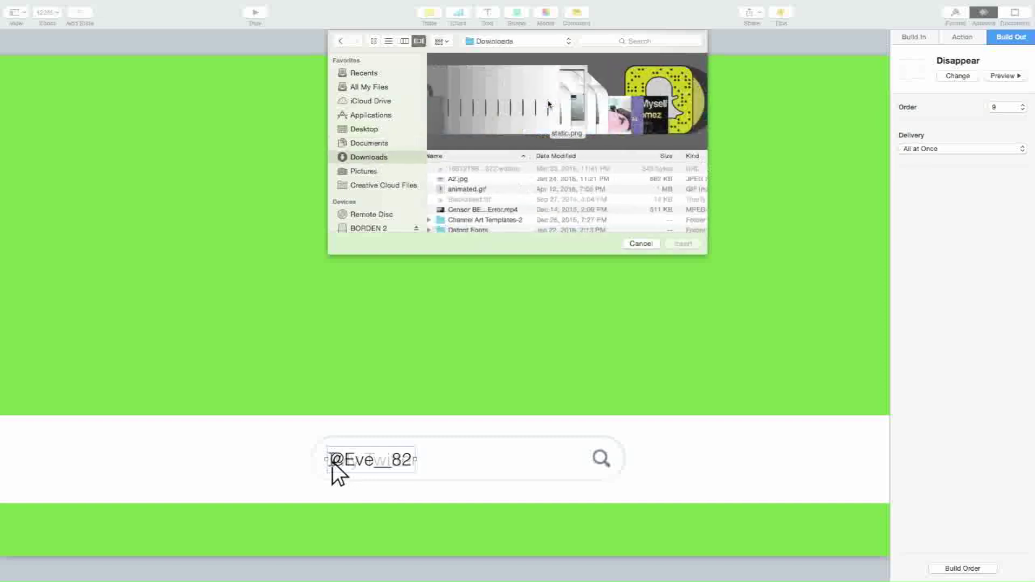
pyautogui.hscroll(5, 544, 104)
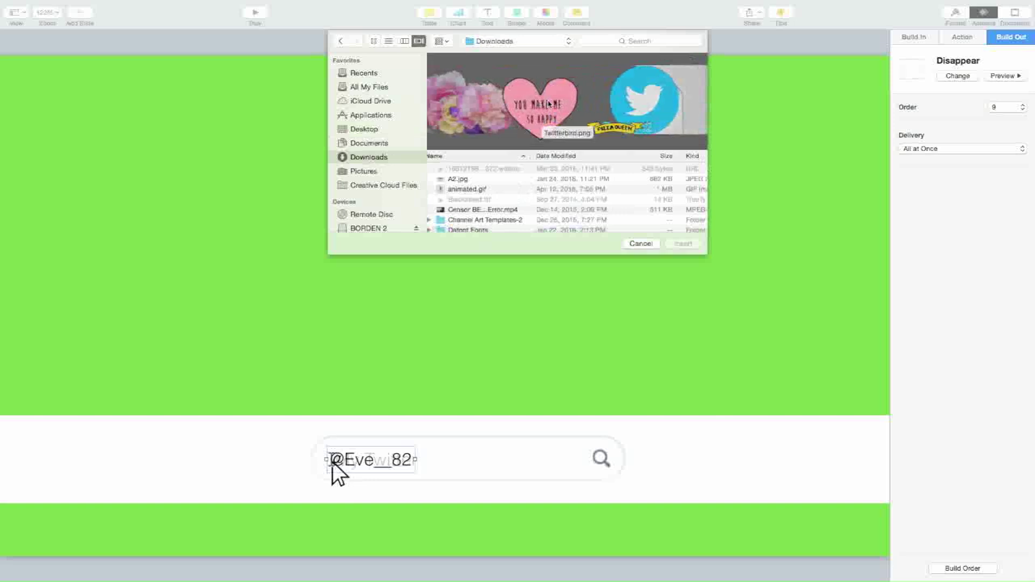
pyautogui.click(506, 99)
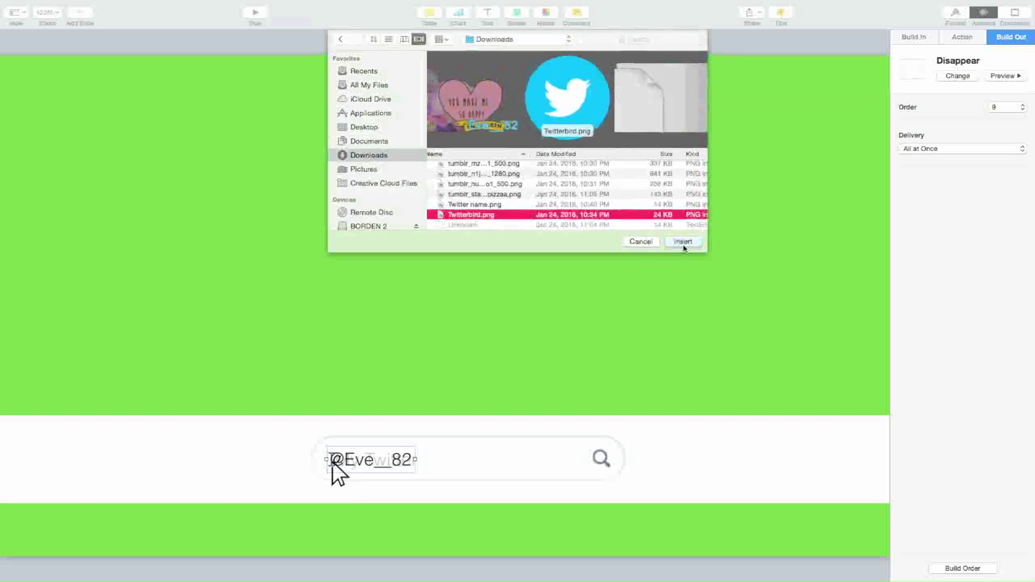
pyautogui.click(684, 243)
pyautogui.moveTo(647, 110); pyautogui.dragTo(679, 467)
pyautogui.click(286, 338)
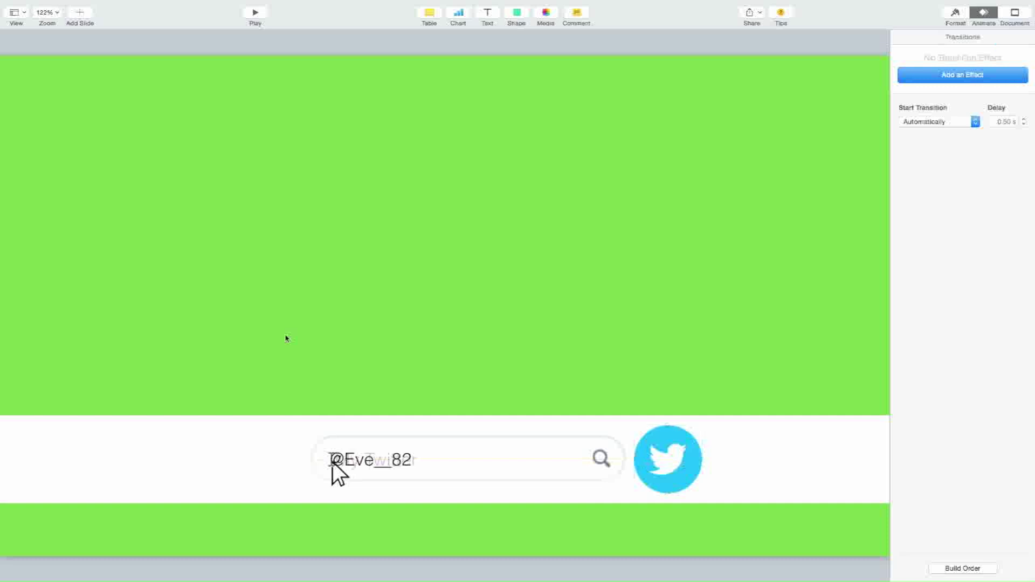
# Move the Twitter logo to the open space before the search bar and give it an Appear build-in effect
pyautogui.moveTo(679, 459); pyautogui.dragTo(261, 461)
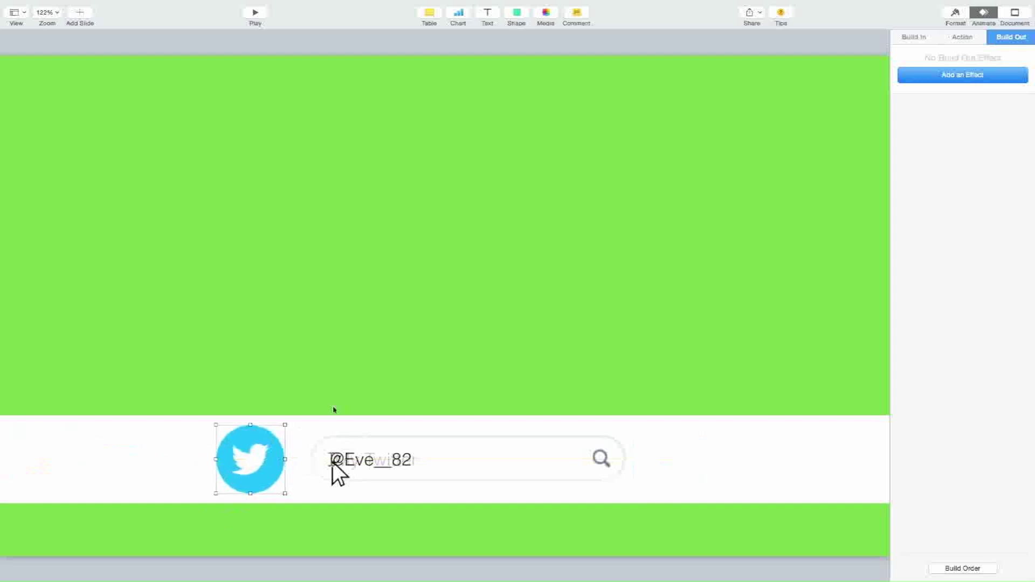
pyautogui.click(358, 304)
pyautogui.click(268, 461)
pyautogui.click(913, 41)
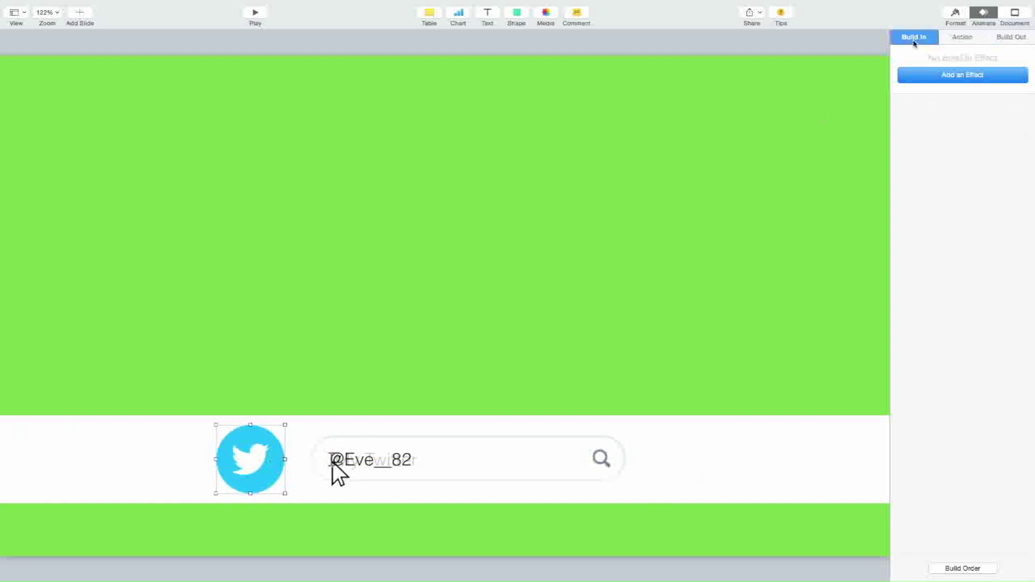
pyautogui.click(932, 77)
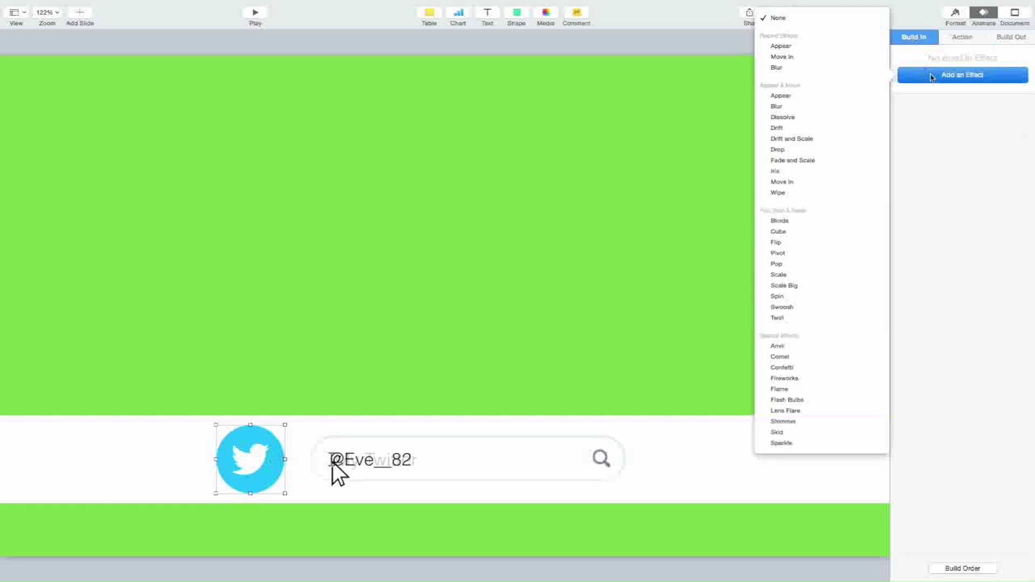
pyautogui.click(782, 96)
# Add a Disappear build-out effect to the Twitter logo
pyautogui.click(1009, 36)
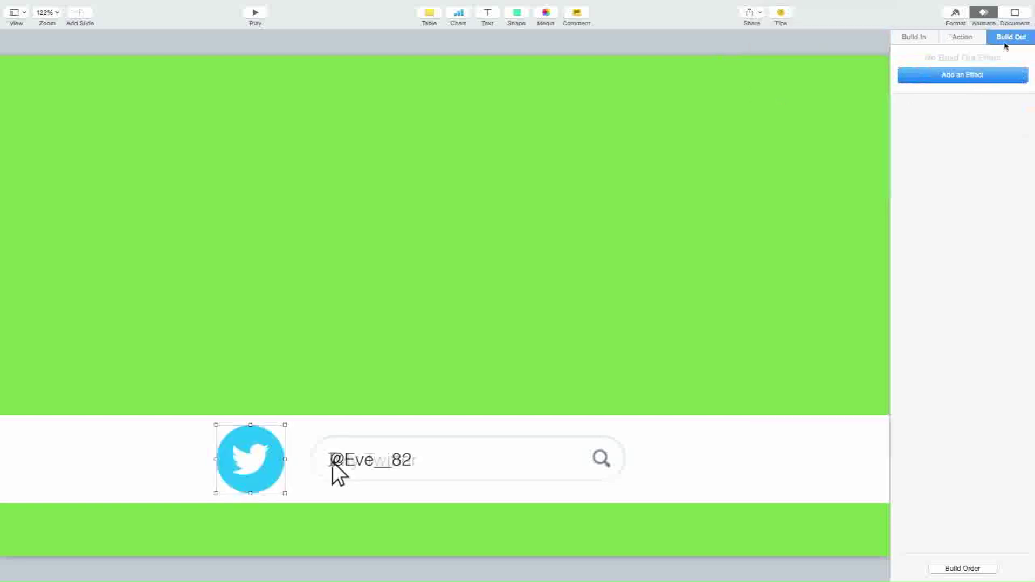
pyautogui.click(967, 81)
pyautogui.click(927, 135)
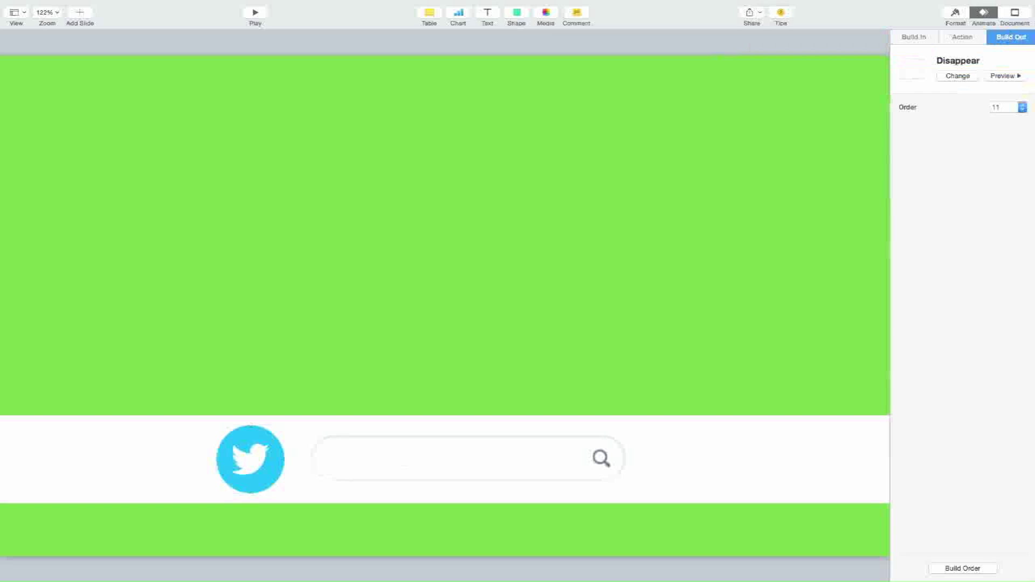
# Open the build order and move the Twitterbird.png Appear build to second place, directly after the group's Appear build
pyautogui.click(941, 570)
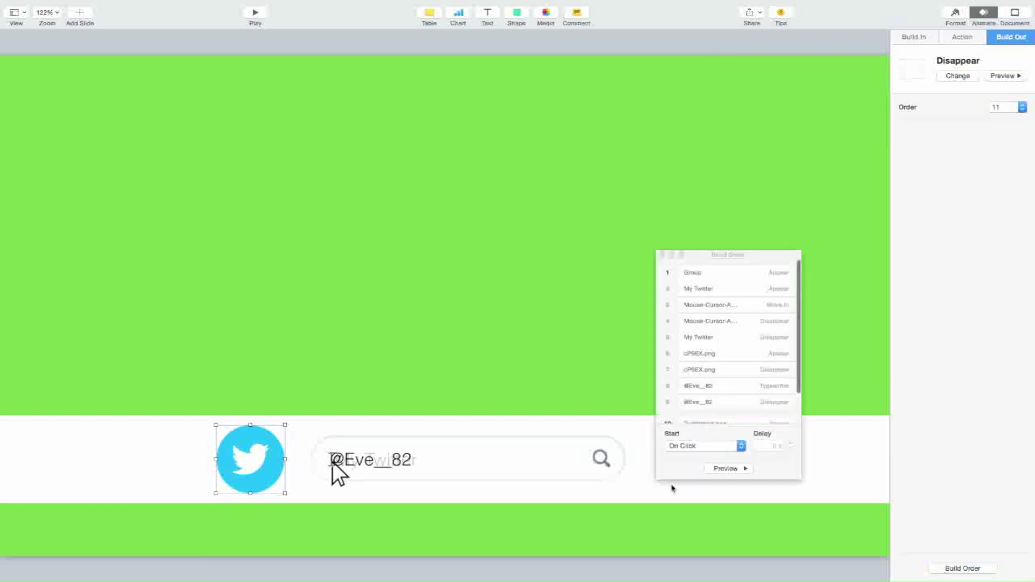
pyautogui.scroll(-3, 700, 401)
pyautogui.moveTo(707, 390); pyautogui.dragTo(723, 302)
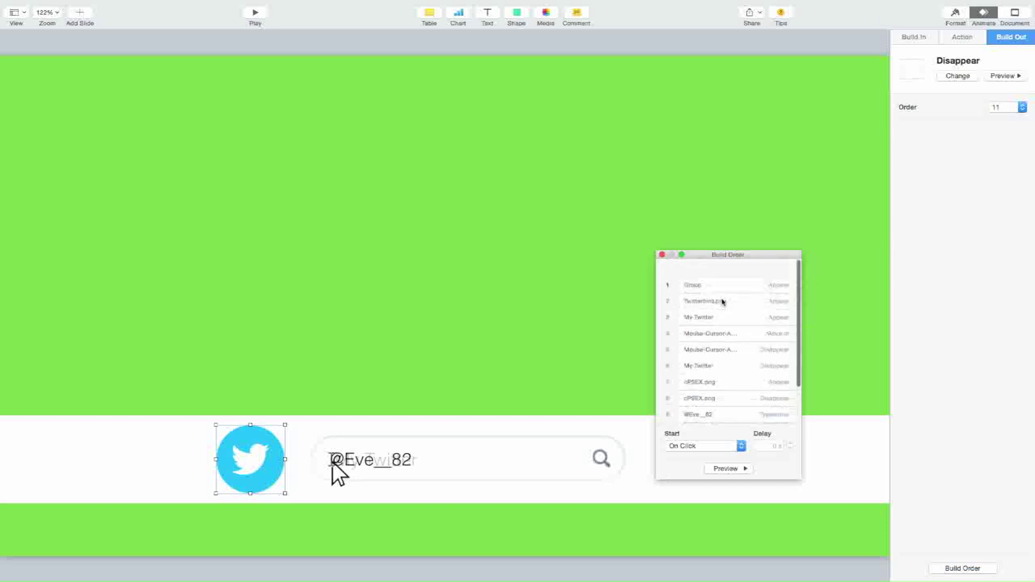
# Set the group's Appear build to start After Transition
pyautogui.click(705, 272)
pyautogui.click(695, 445)
pyautogui.click(697, 456)
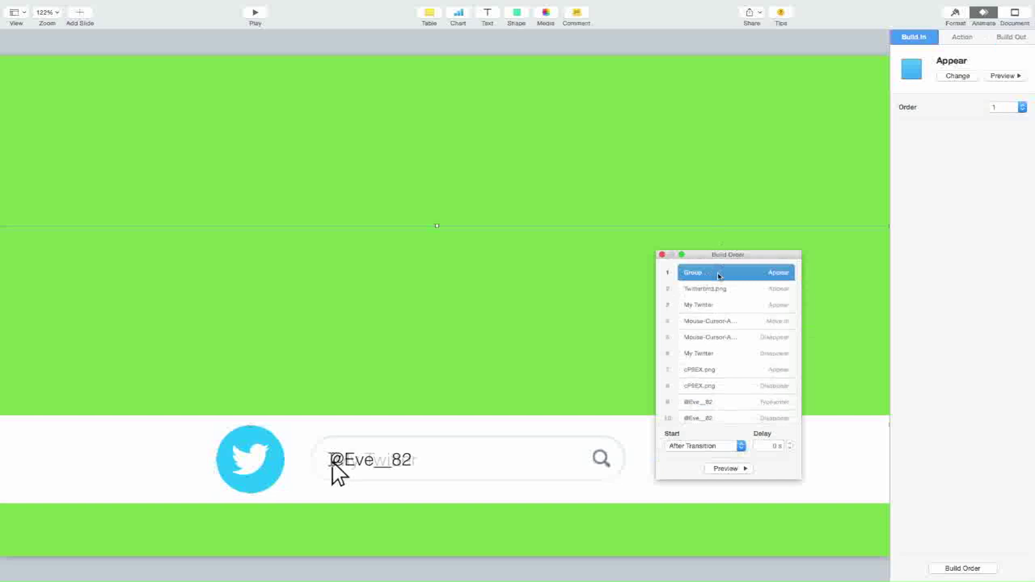
# Check the start timing of the Twitterbird.png Appear and Disappear builds and look through the rest of the build order
pyautogui.click(722, 292)
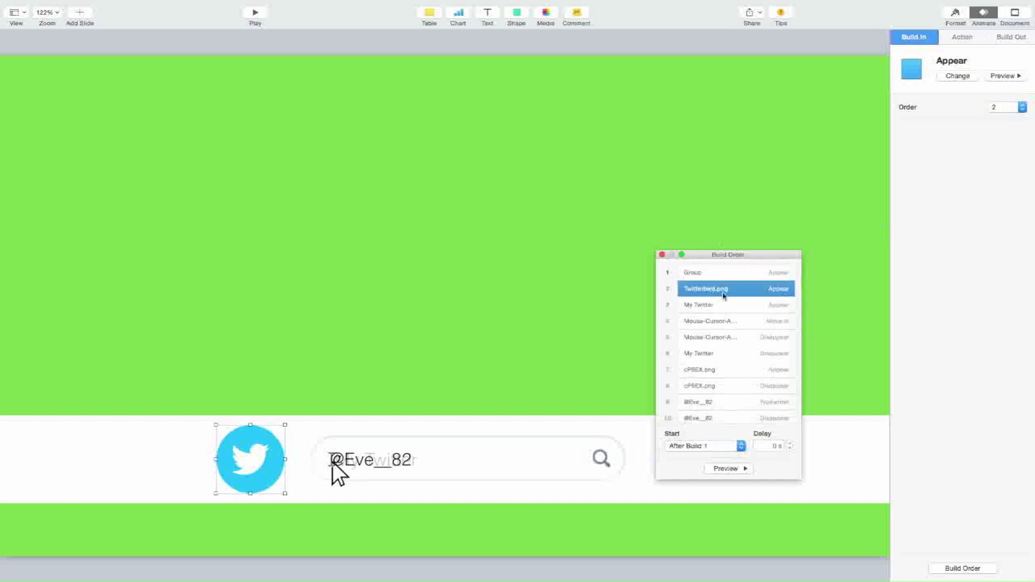
pyautogui.scroll(-3, 706, 414)
pyautogui.click(709, 413)
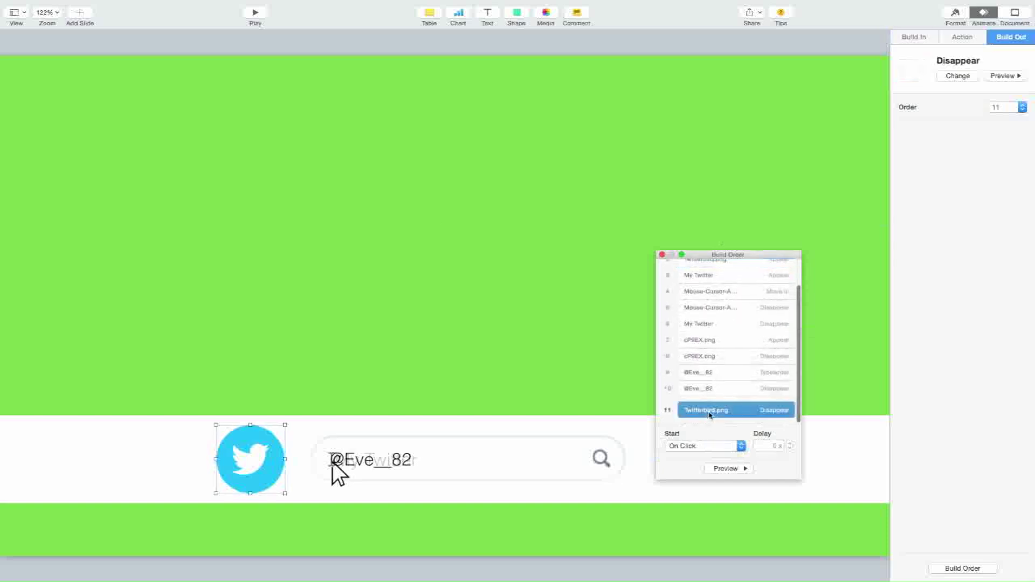
pyautogui.scroll(-1, 717, 423)
pyautogui.scroll(3, 716, 422)
pyautogui.scroll(-3, 716, 423)
pyautogui.scroll(5, 713, 420)
# Add a Disappear build-out effect to the search bar group
pyautogui.click(727, 274)
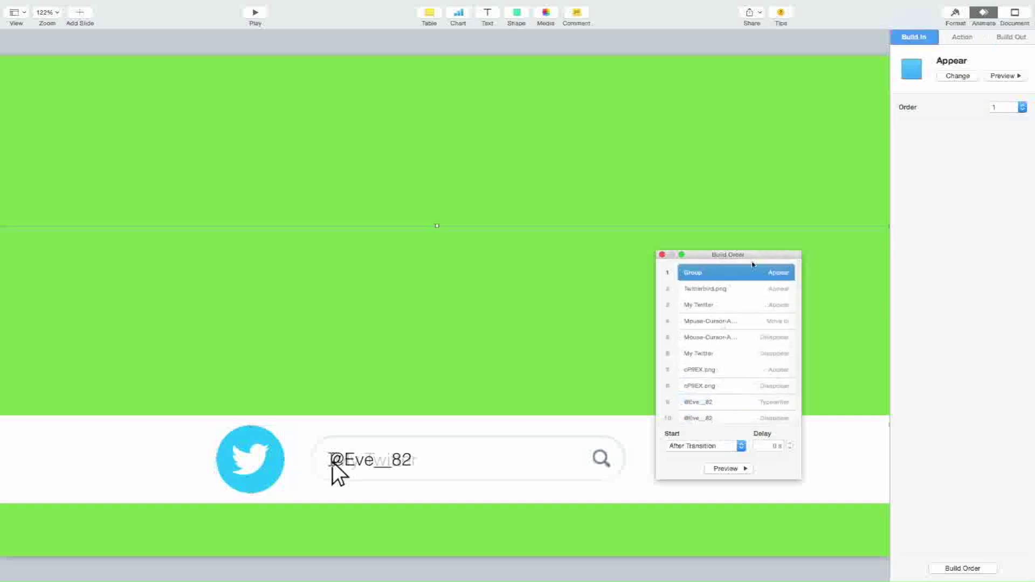
pyautogui.click(1011, 38)
pyautogui.click(966, 78)
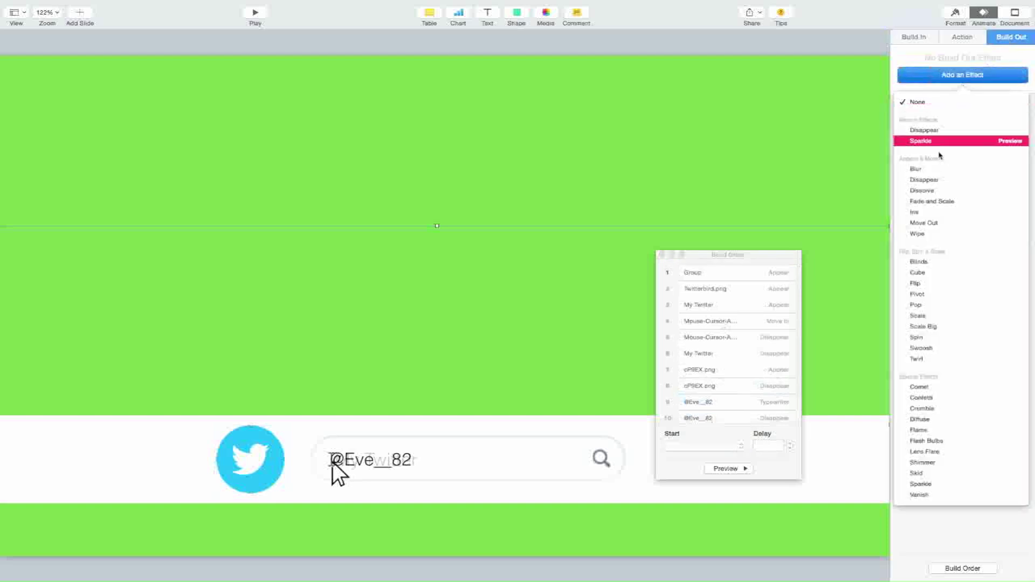
pyautogui.click(936, 131)
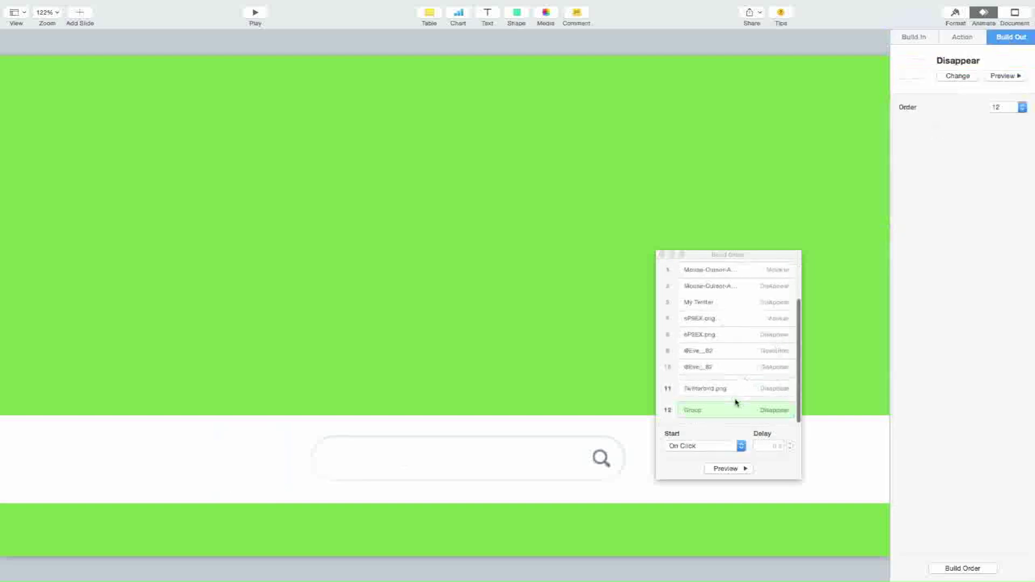
# Set the group's Disappear build to start With Build 11 and preview it
pyautogui.click(736, 409)
pyautogui.click(703, 446)
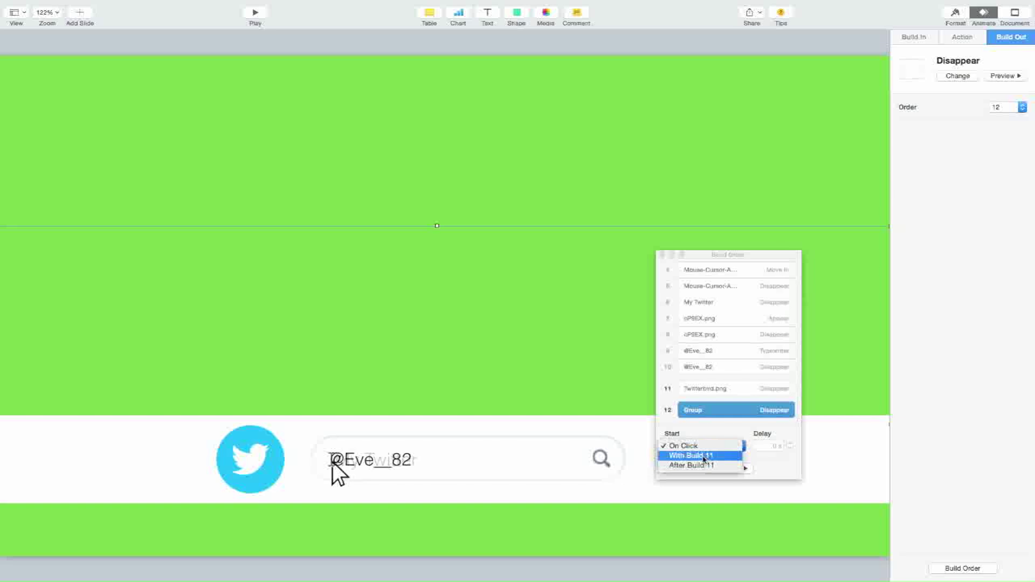
pyautogui.click(706, 455)
pyautogui.click(732, 470)
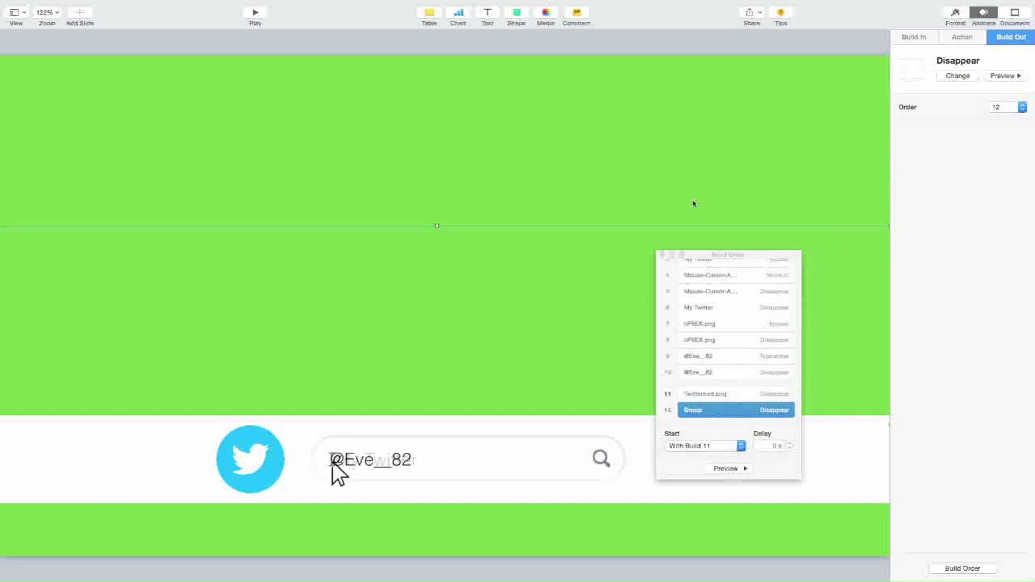
pyautogui.click(663, 176)
# Set the Twitterbird.png Disappear build to start With Build 10, preview the animation and move the build order window clear of the search bar
pyautogui.click(724, 395)
pyautogui.click(724, 395)
pyautogui.click(691, 447)
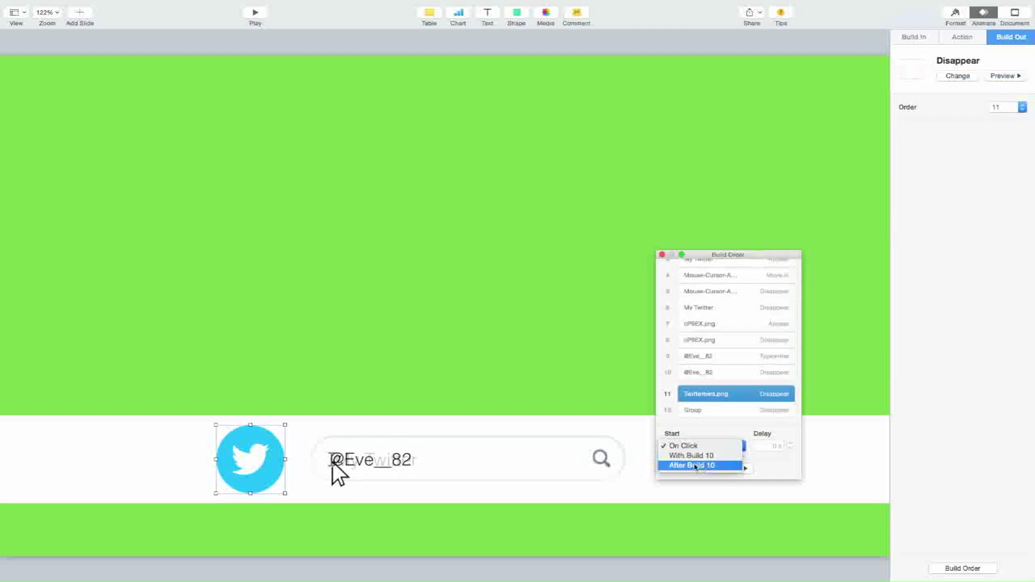
pyautogui.click(695, 457)
pyautogui.click(732, 469)
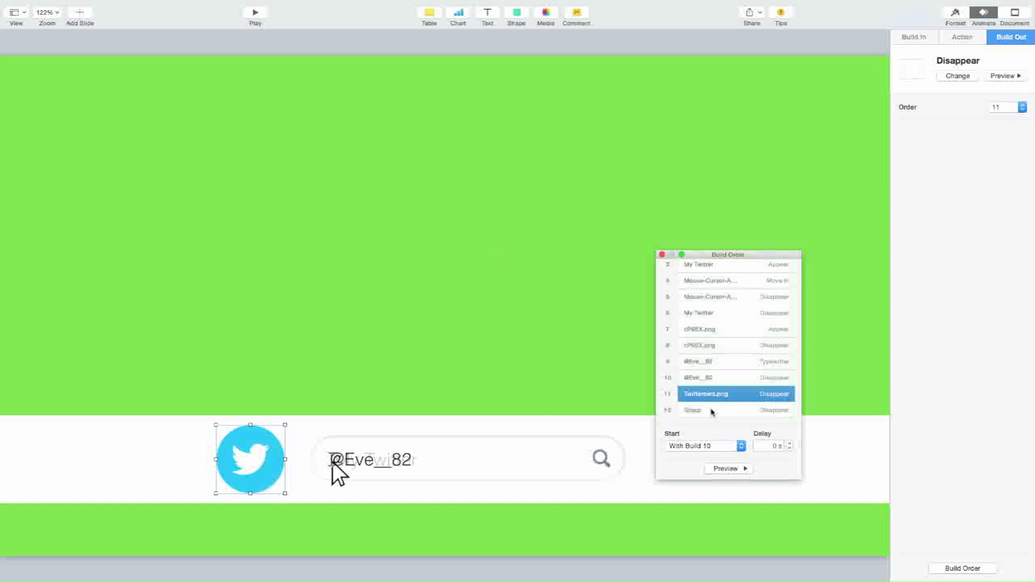
pyautogui.click(522, 364)
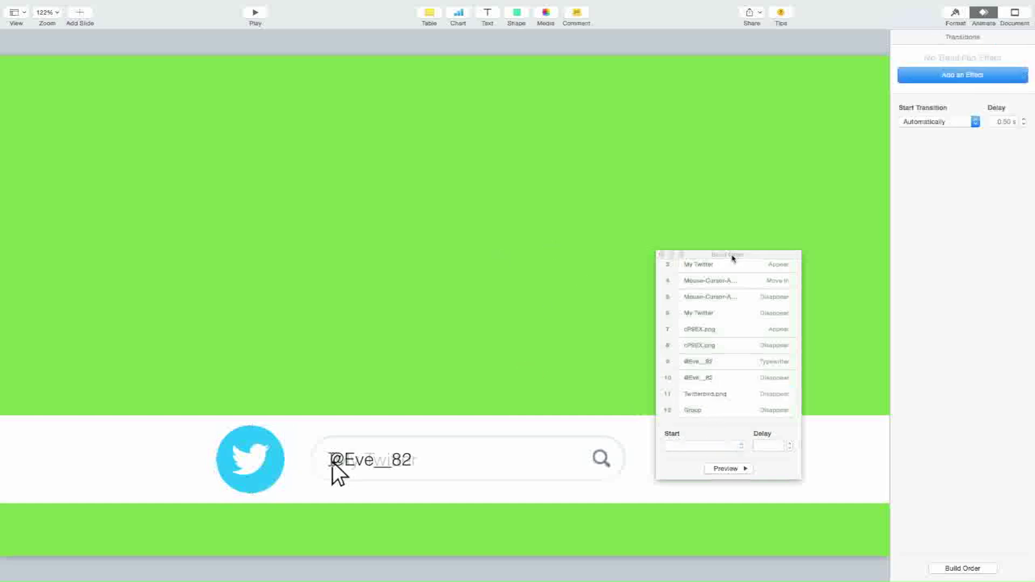
pyautogui.moveTo(706, 254); pyautogui.dragTo(776, 142)
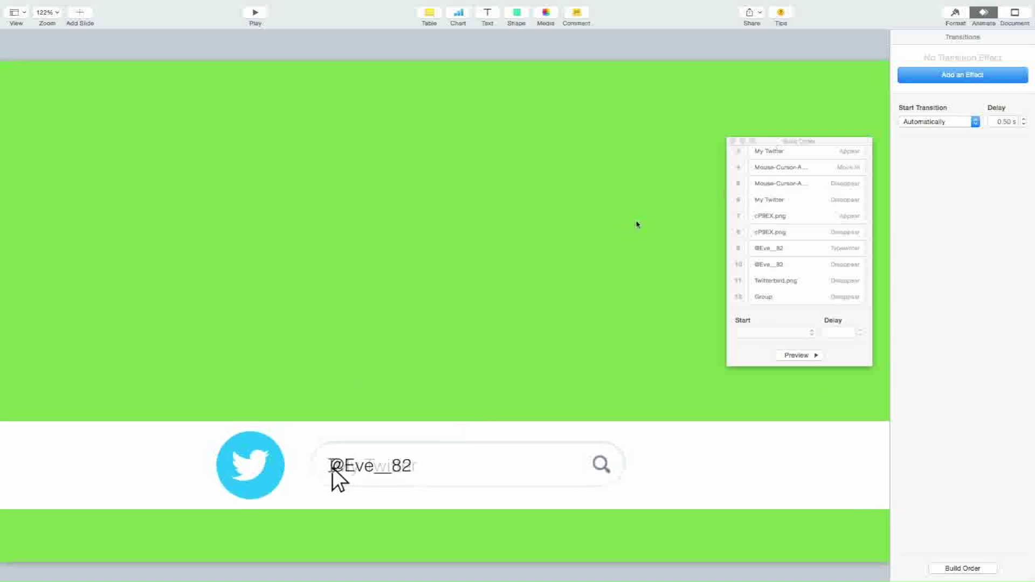
# Examine the text formatting of the "My Twitter" placeholder and of the Twitter handle
pyautogui.click(786, 154)
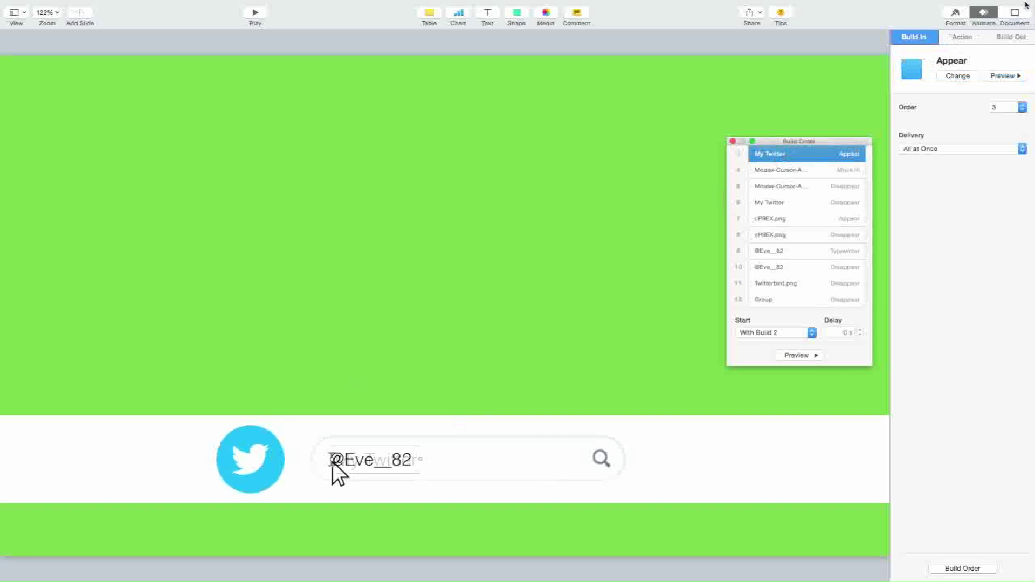
pyautogui.click(955, 18)
pyautogui.click(1014, 16)
pyautogui.click(983, 14)
pyautogui.click(955, 14)
pyautogui.click(963, 38)
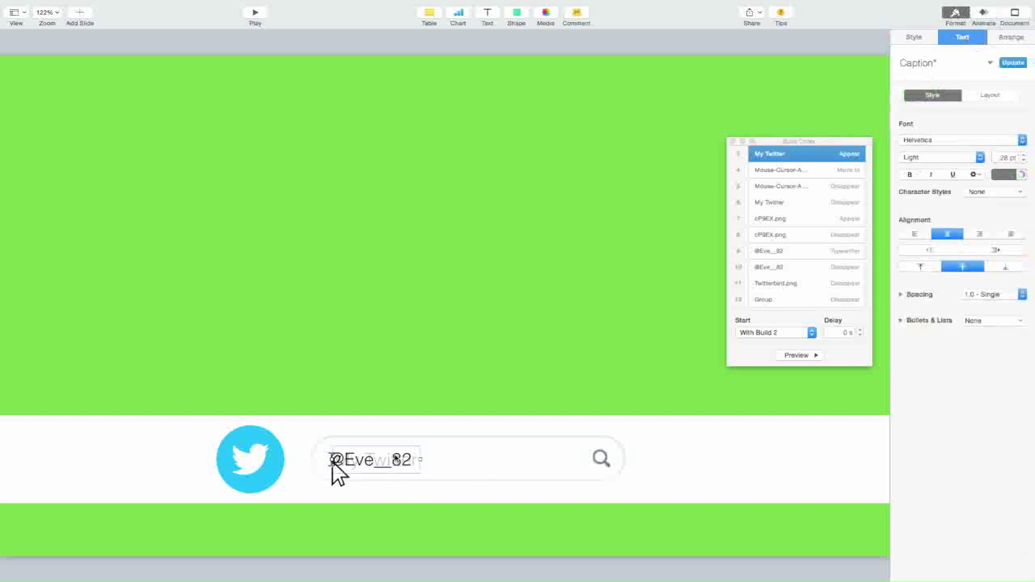
pyautogui.click(387, 462)
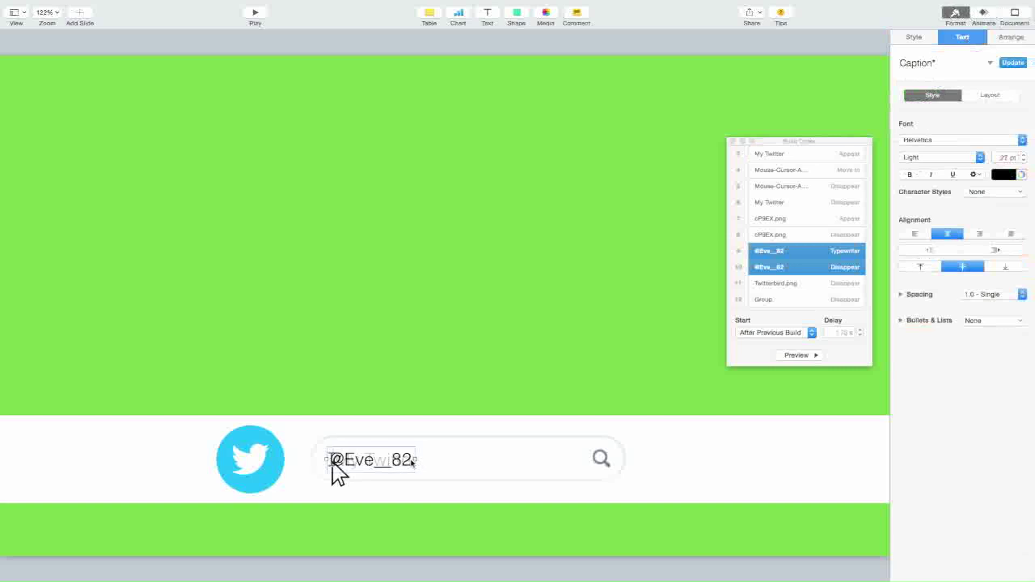
pyautogui.doubleClick(386, 462)
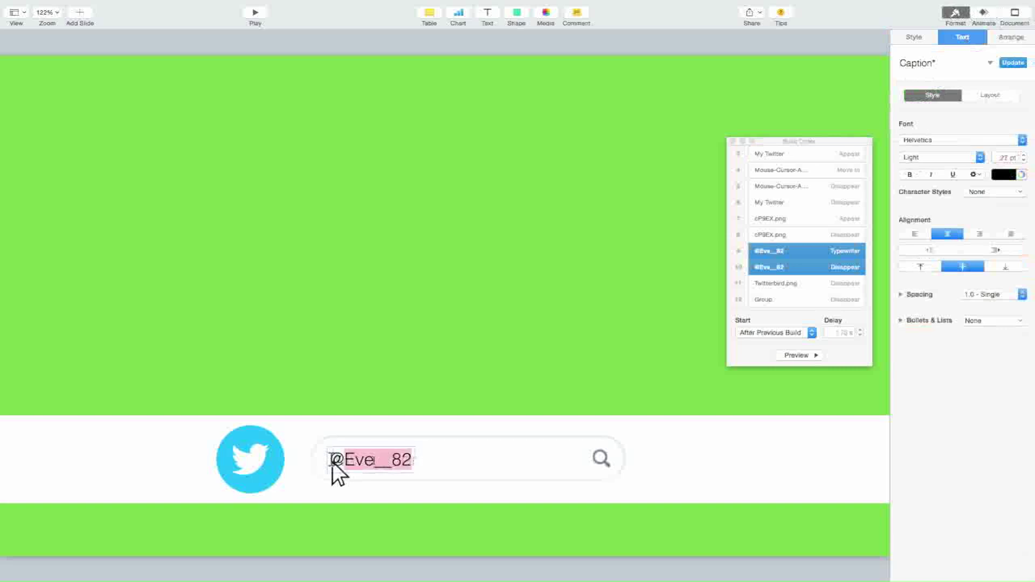
pyautogui.click(499, 425)
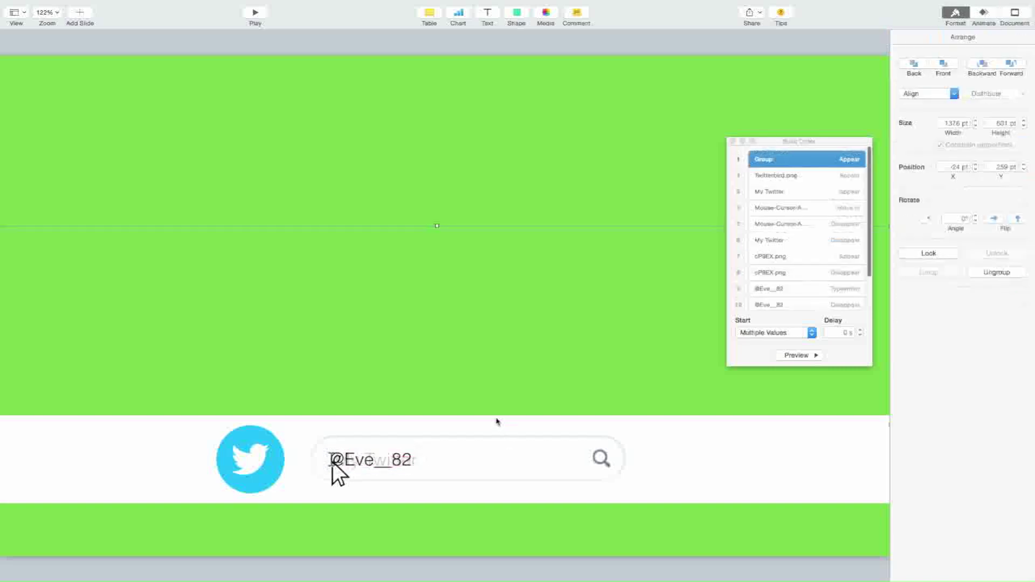
# Review the effect and start timing of each build in order, from the group's Appear to its Disappear
pyautogui.click(777, 192)
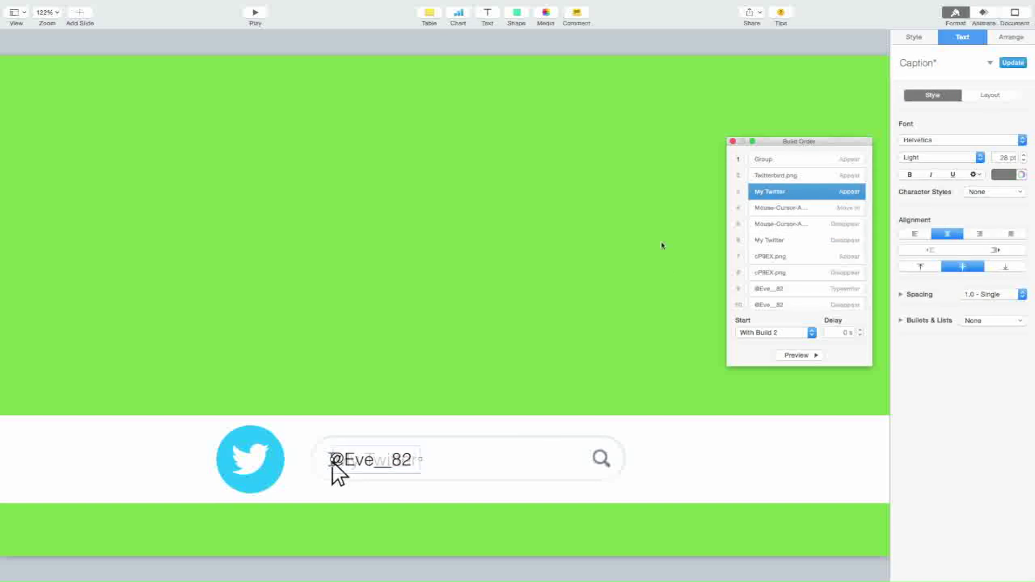
pyautogui.click(813, 160)
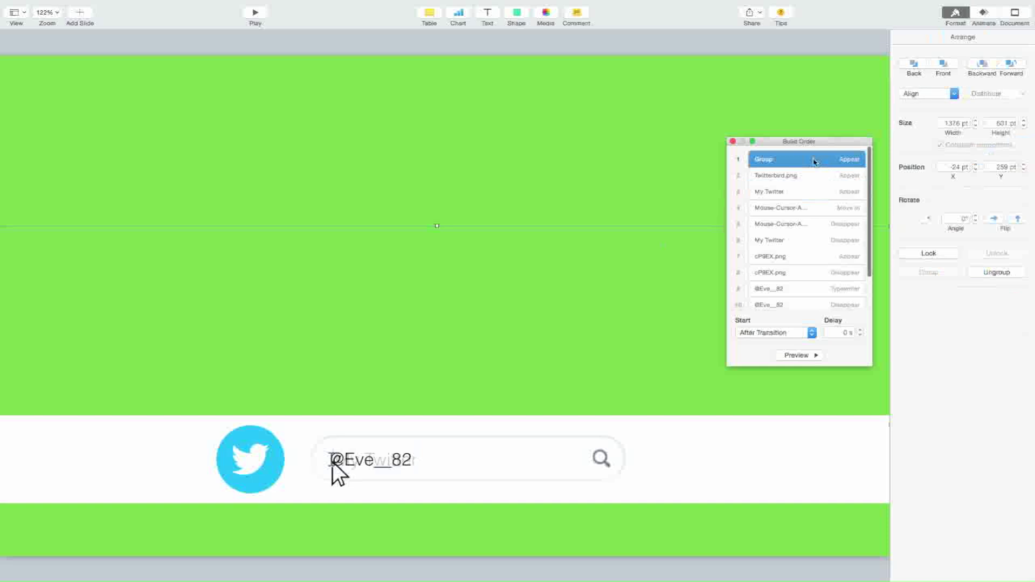
pyautogui.click(986, 19)
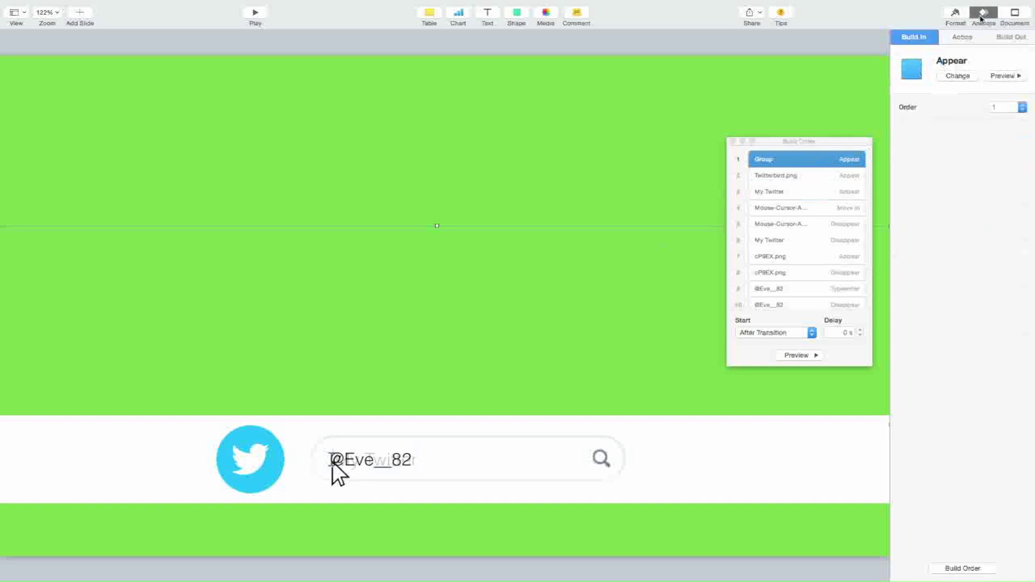
pyautogui.click(796, 184)
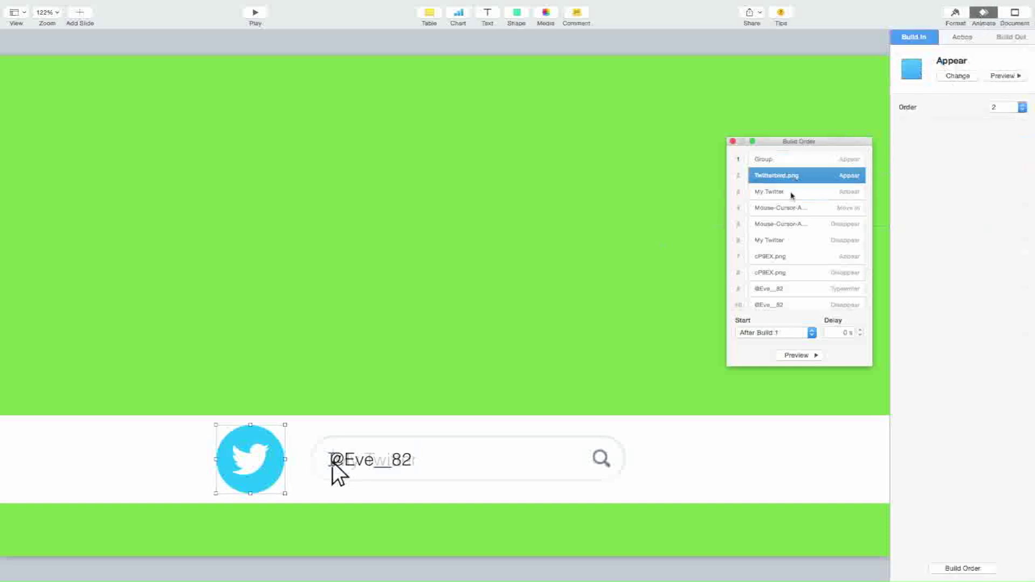
pyautogui.click(791, 195)
pyautogui.click(788, 209)
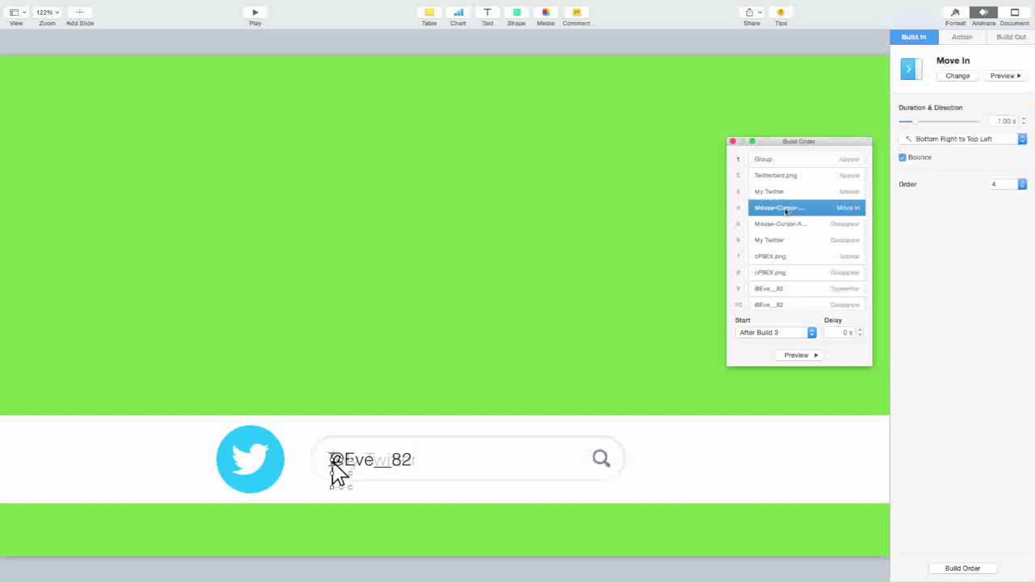
pyautogui.click(786, 226)
pyautogui.click(785, 241)
pyautogui.click(786, 257)
pyautogui.click(785, 272)
pyautogui.scroll(-3, 784, 273)
pyautogui.click(788, 248)
pyautogui.click(788, 265)
pyautogui.click(787, 281)
pyautogui.click(779, 296)
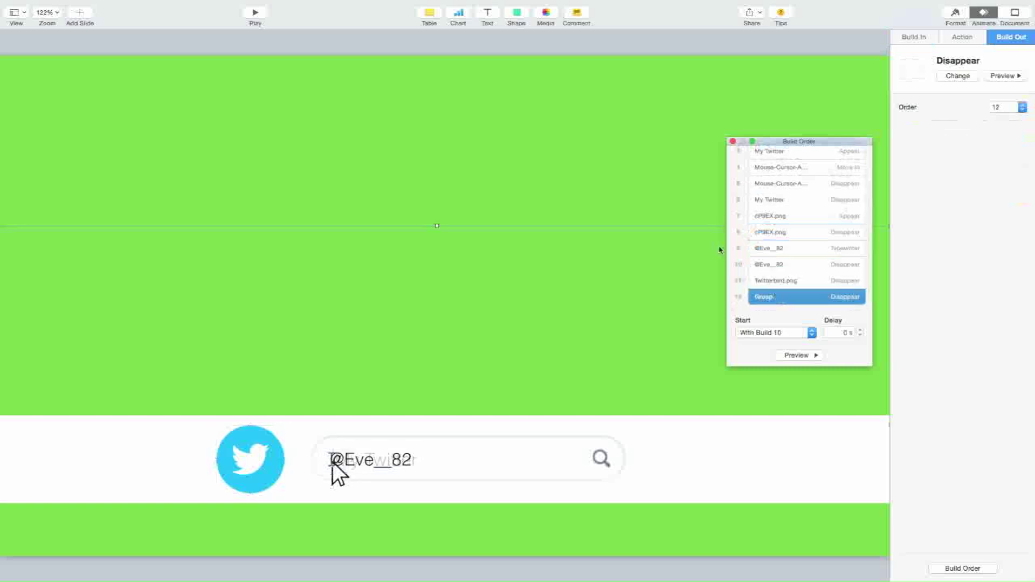
pyautogui.click(605, 153)
# Set up a self-playing QuickTime export with 5 seconds before the next build and 1080p format, and proceed to the save options
pyautogui.moveTo(86, 5)
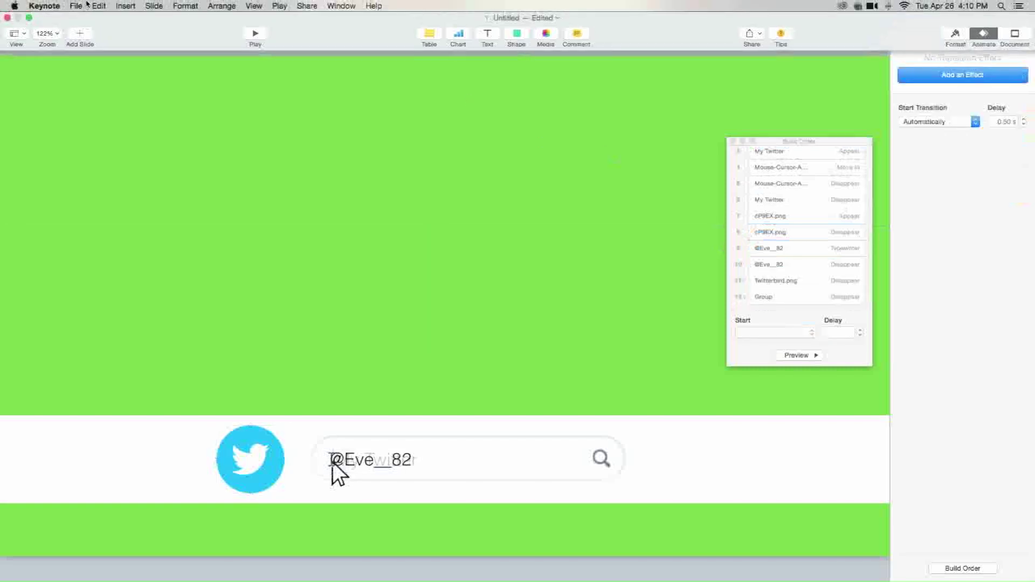
pyautogui.click(76, 5)
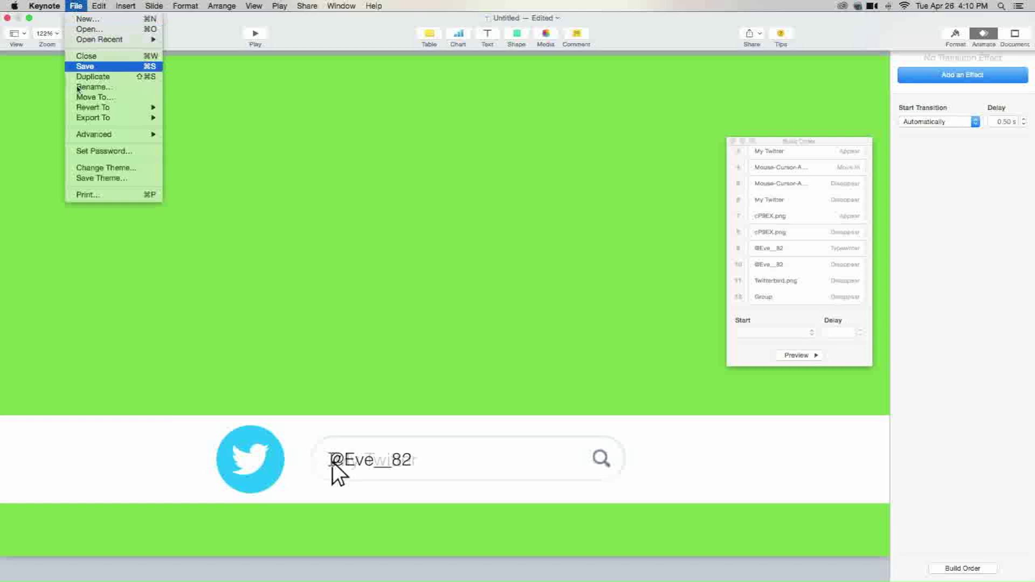
pyautogui.moveTo(122, 120)
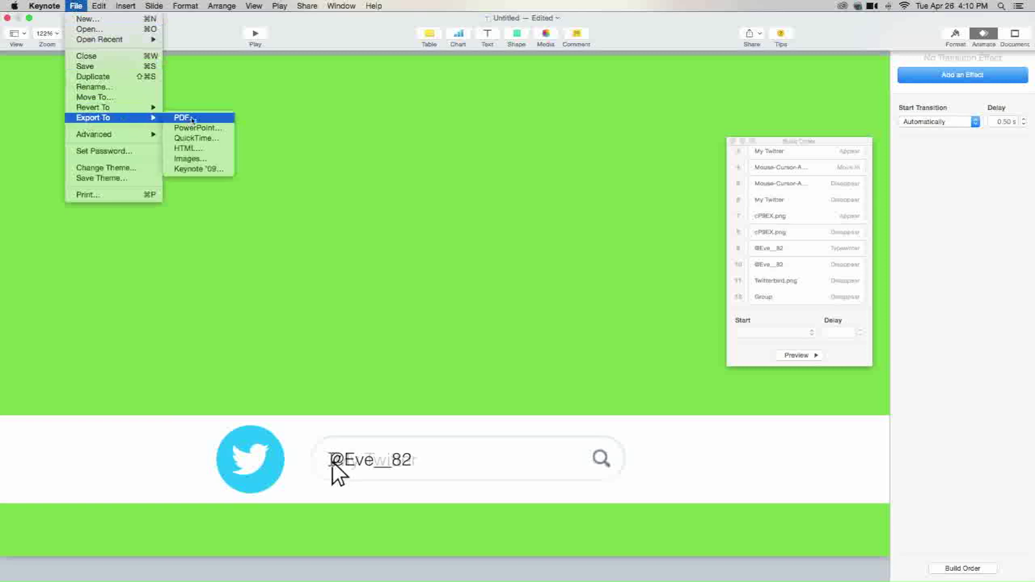
pyautogui.click(209, 139)
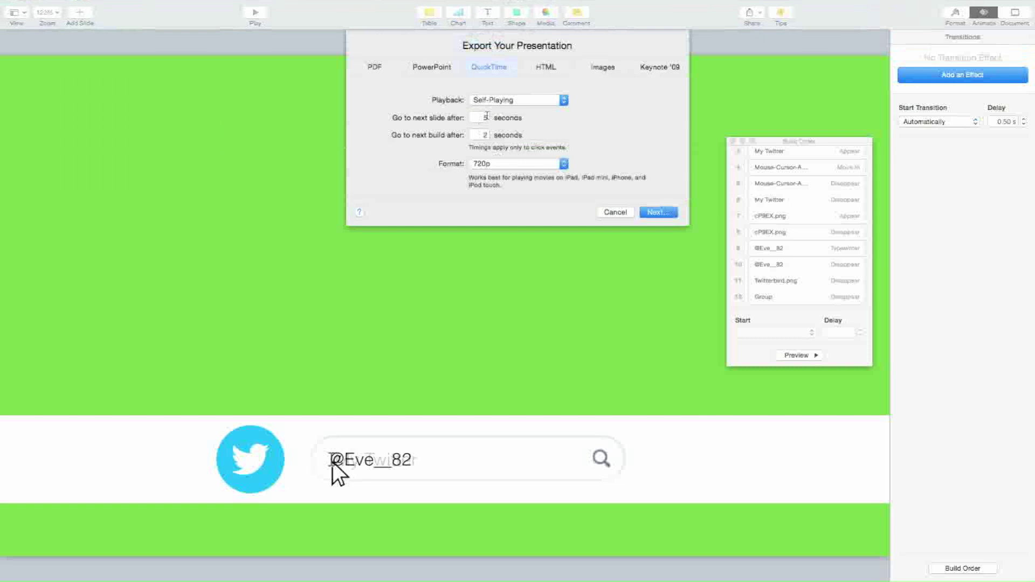
pyautogui.click(480, 135)
pyautogui.click(488, 164)
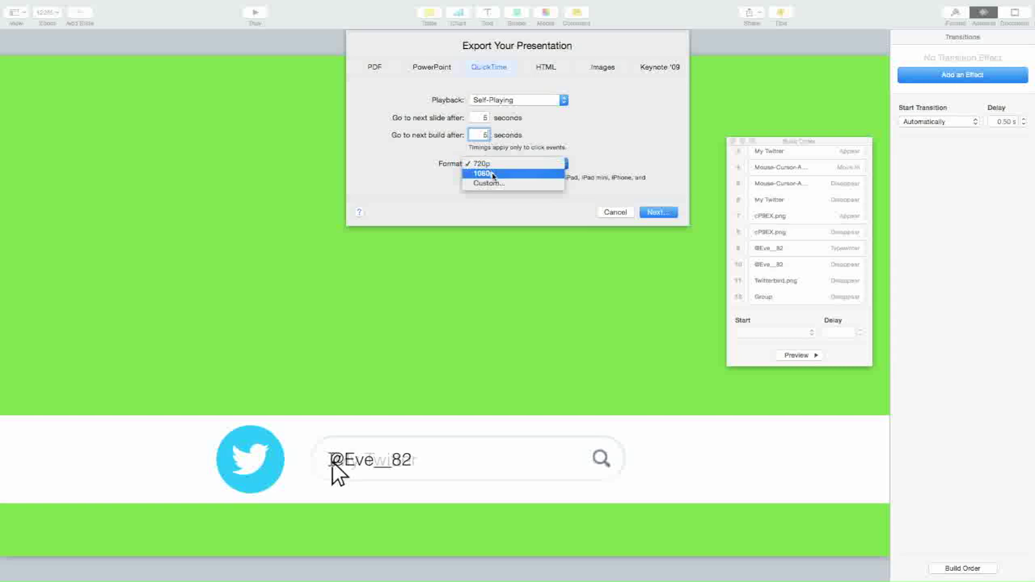
pyautogui.click(493, 173)
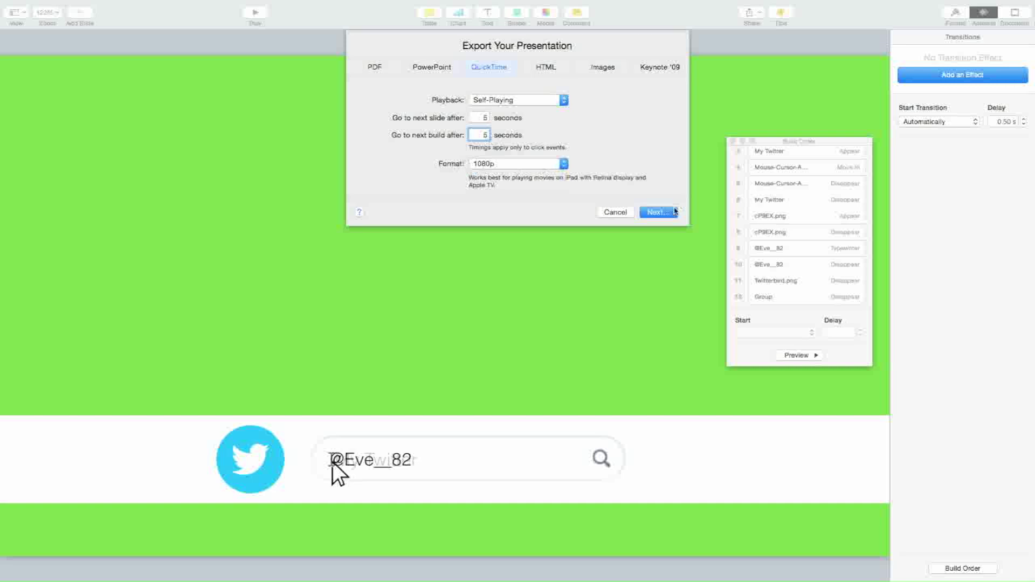
pyautogui.click(658, 213)
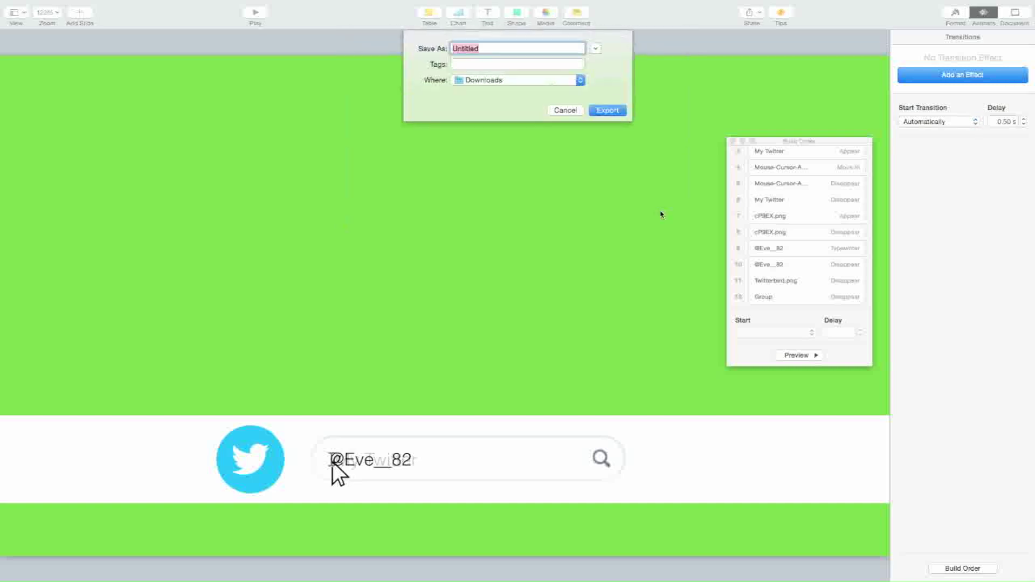